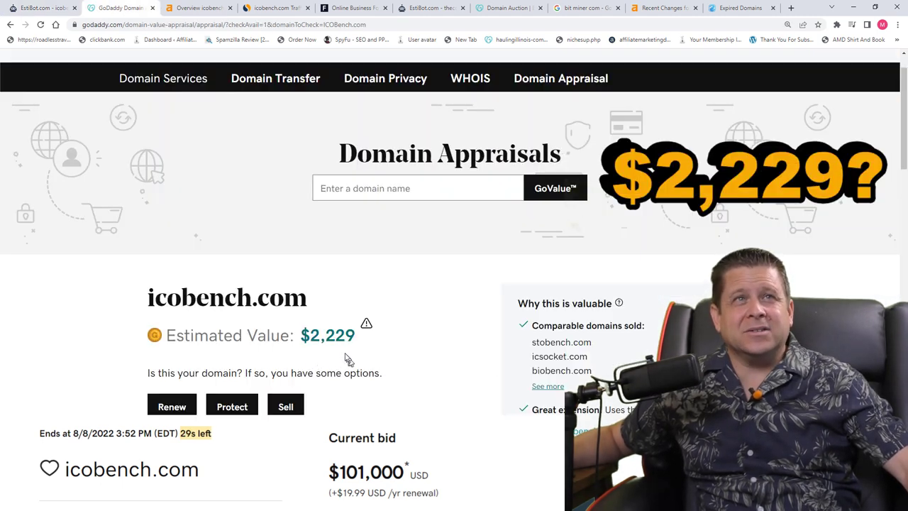
# Compare the valuation, traffic and listing pages open for icobench.com and thecoinrepublic.com on Ahrefs, the listing marketplace and Estibot.
pyautogui.hotkey('ctrl', 'Tab')
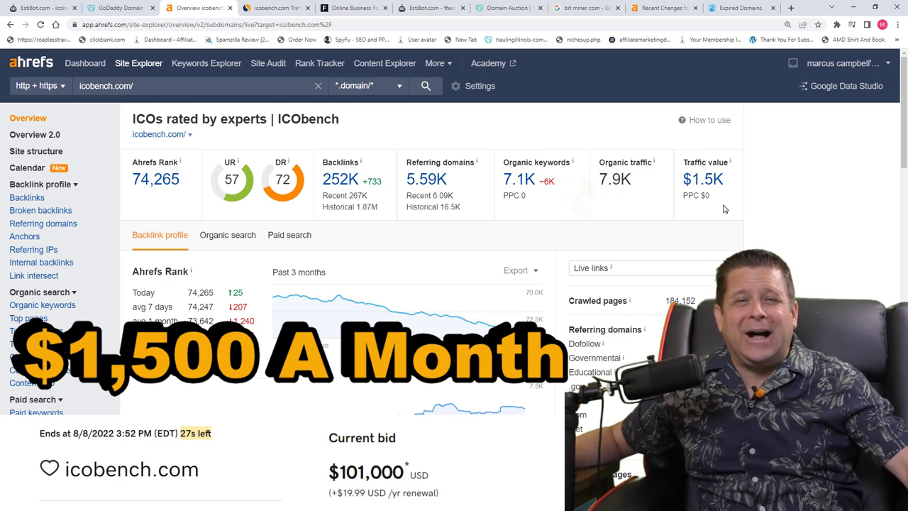
pyautogui.hotkey('ctrl', 'Tab')
pyautogui.hotkey('ctrl', 'Tab')
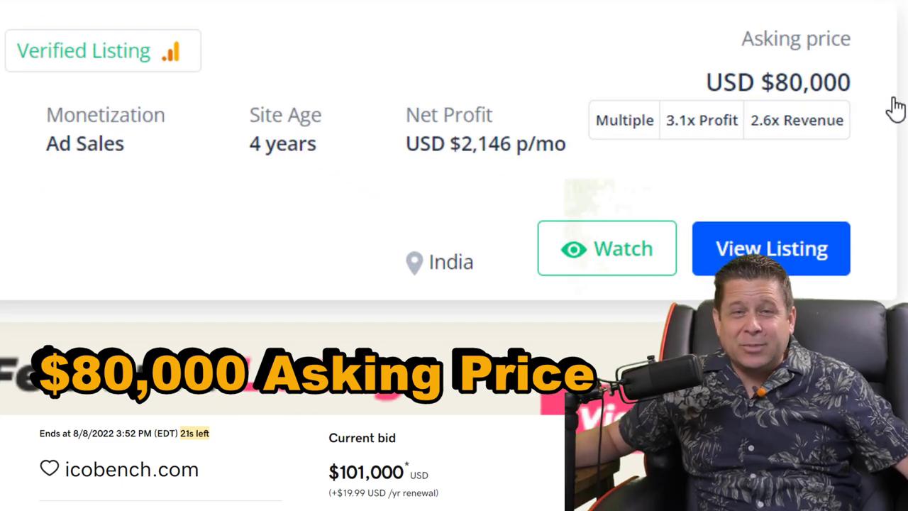
pyautogui.hotkey('ctrl', 'Tab')
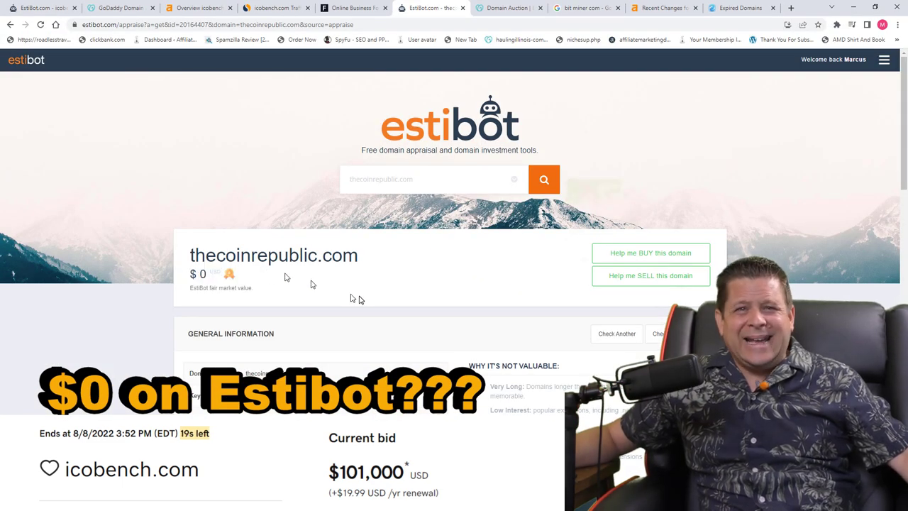
pyautogui.hotkey('ctrl', '1')
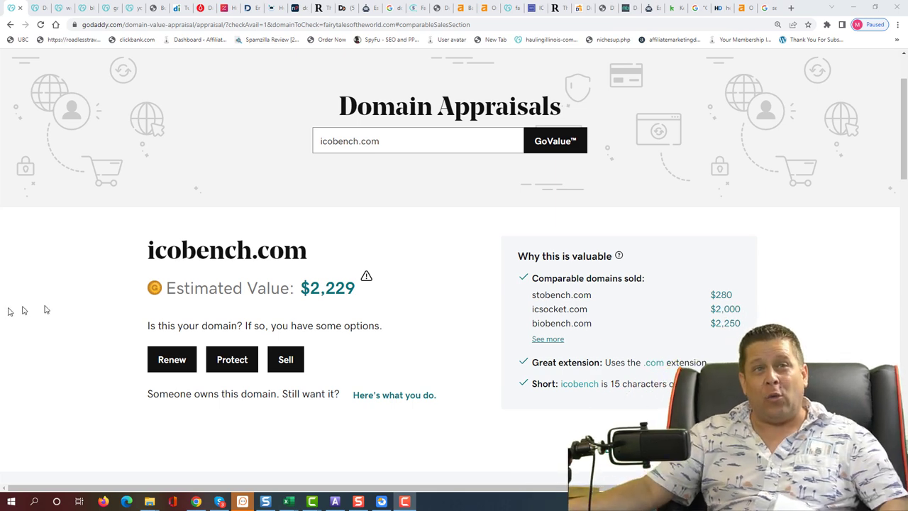
# Highlight the domain name icobench.com in the GoDaddy appraisal and switch to its Estibot appraisal.
pyautogui.scroll(2, 237, 259)
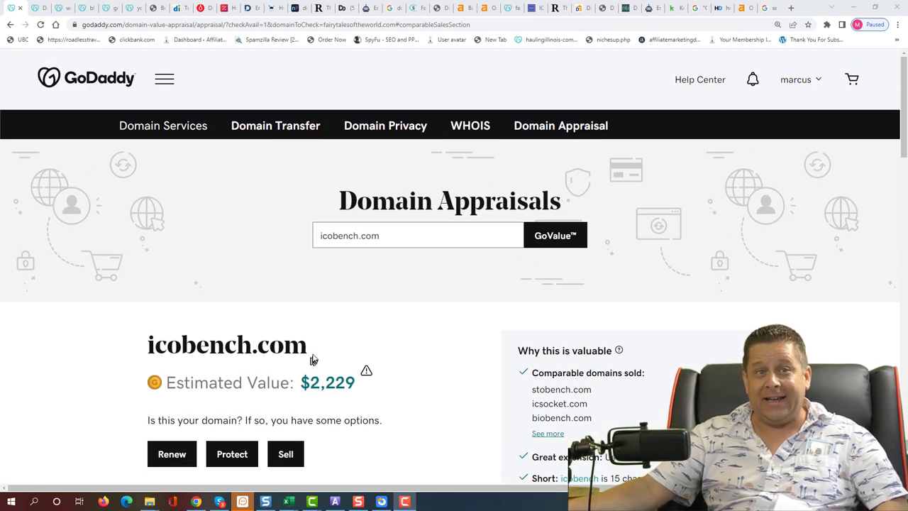
pyautogui.moveTo(312, 360); pyautogui.dragTo(169, 348)
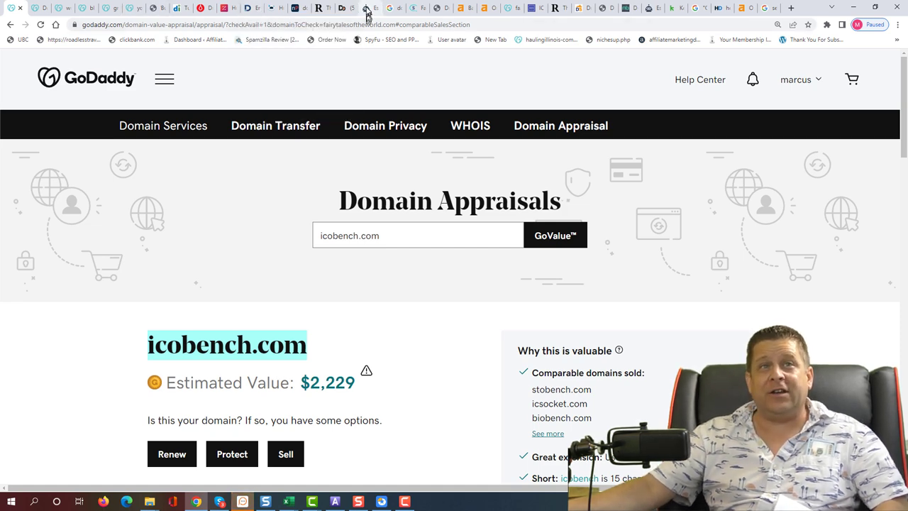
pyautogui.click(270, 7)
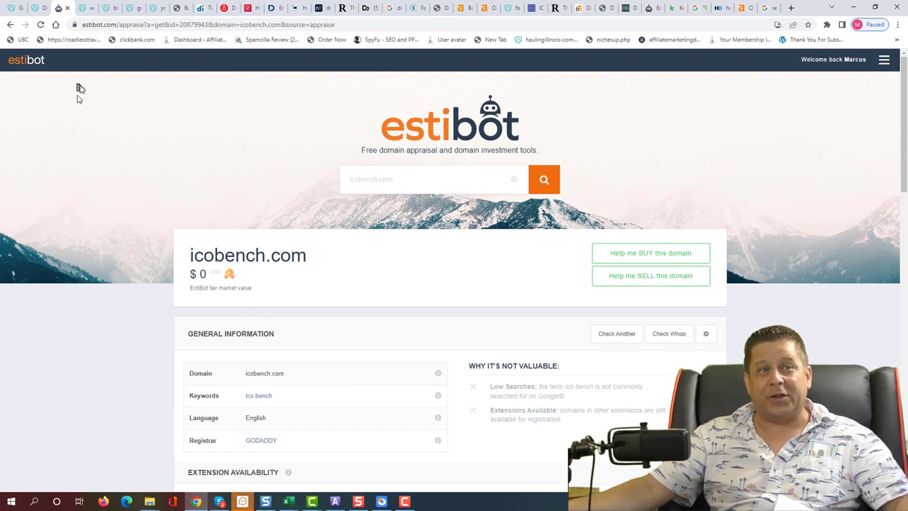
# Review the Google results for "icobench.com domain sale" to check the reported auction sale.
pyautogui.click(13, 8)
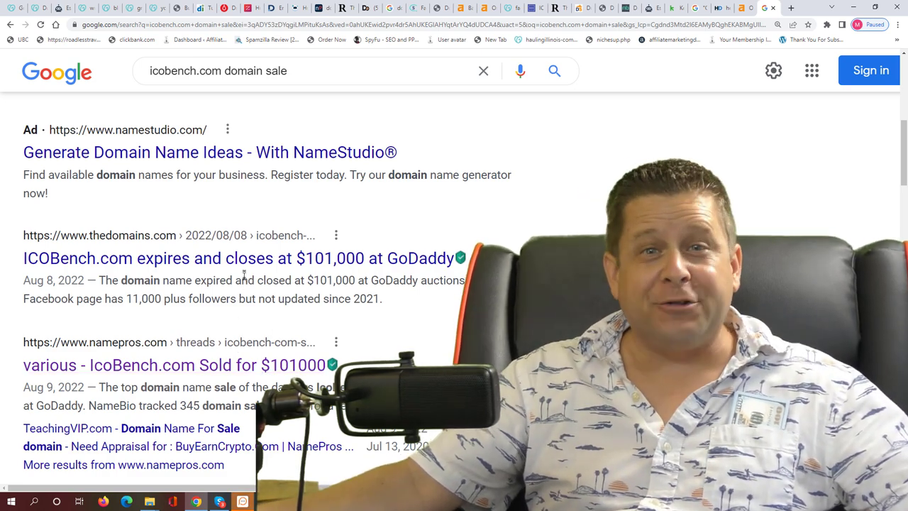
pyautogui.scroll(-2, 245, 298)
pyautogui.scroll(-1, 244, 277)
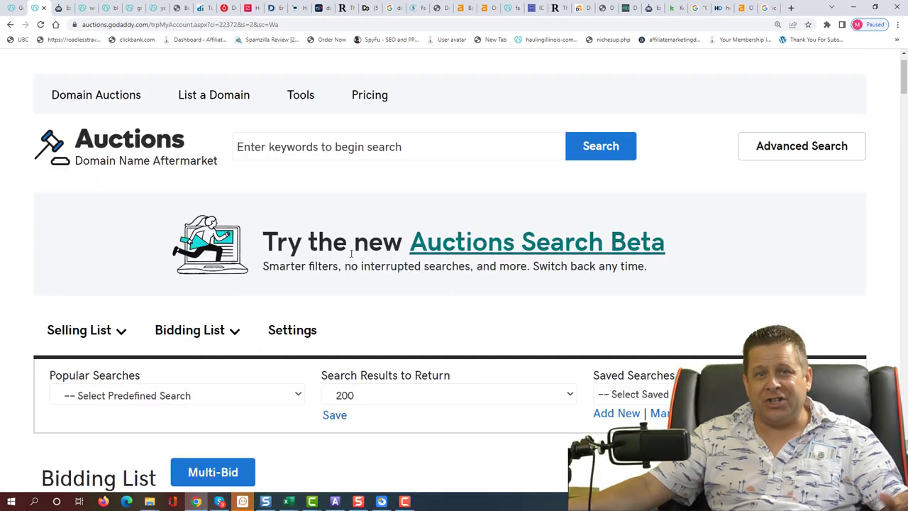
# Look through the won domains in the GoDaddy Auctions bidding list, checking the sale prices and bids.
pyautogui.scroll(-5, 349, 255)
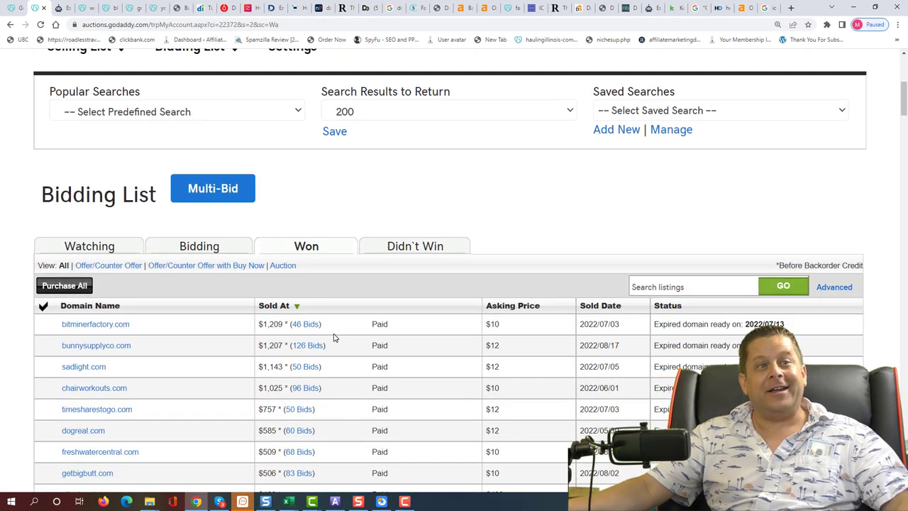
pyautogui.scroll(-5, 252, 225)
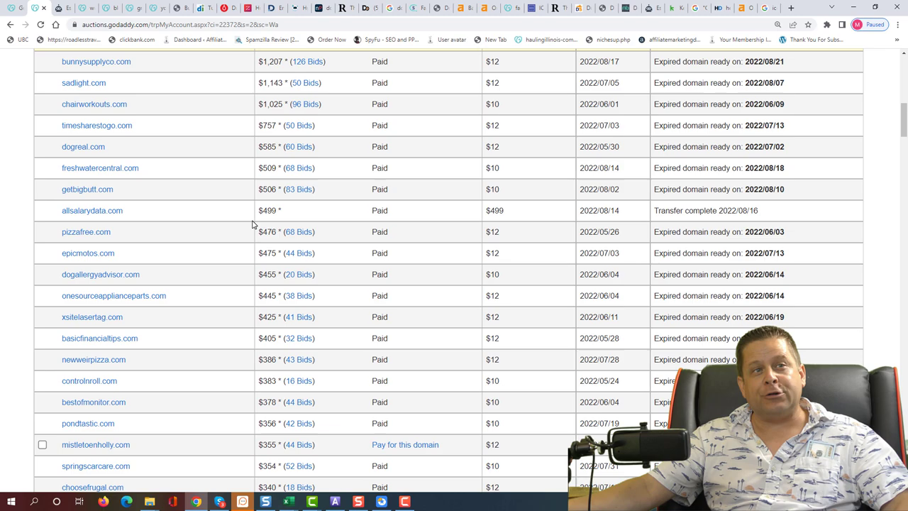
pyautogui.scroll(-10, 252, 224)
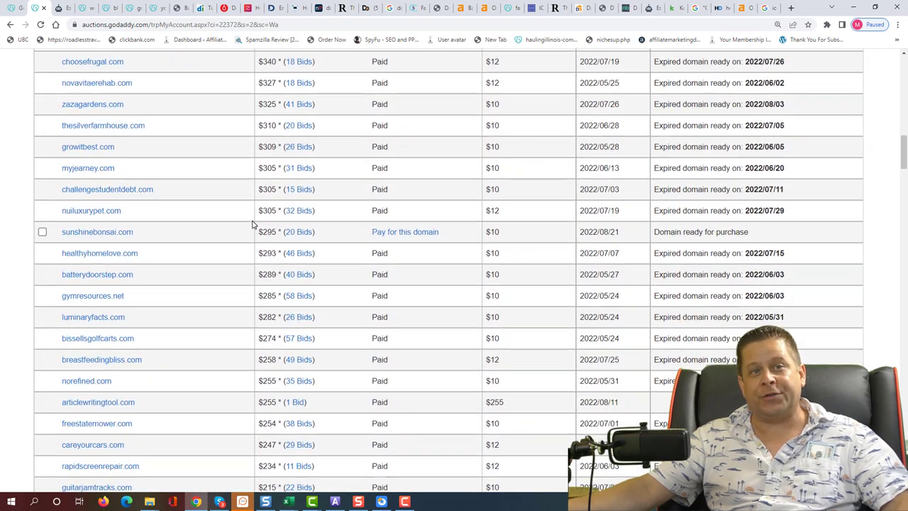
pyautogui.scroll(-12, 252, 224)
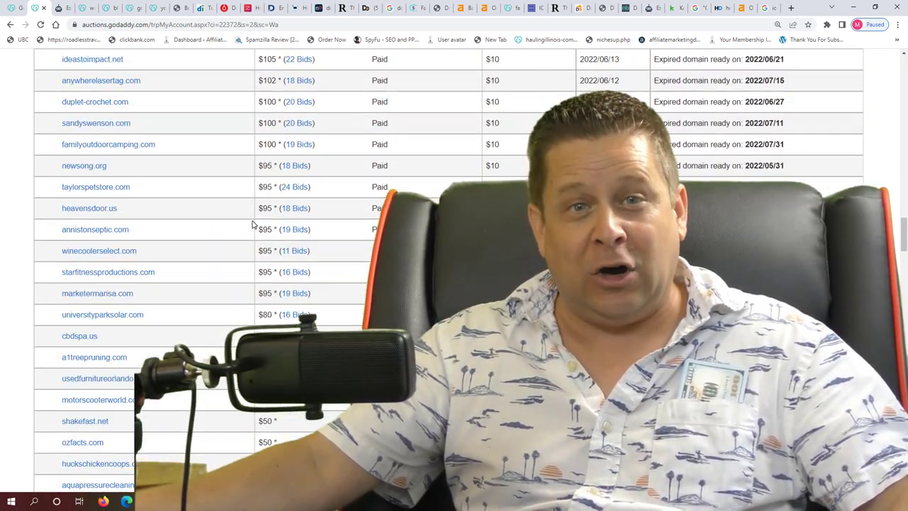
pyautogui.moveTo(98, 146)
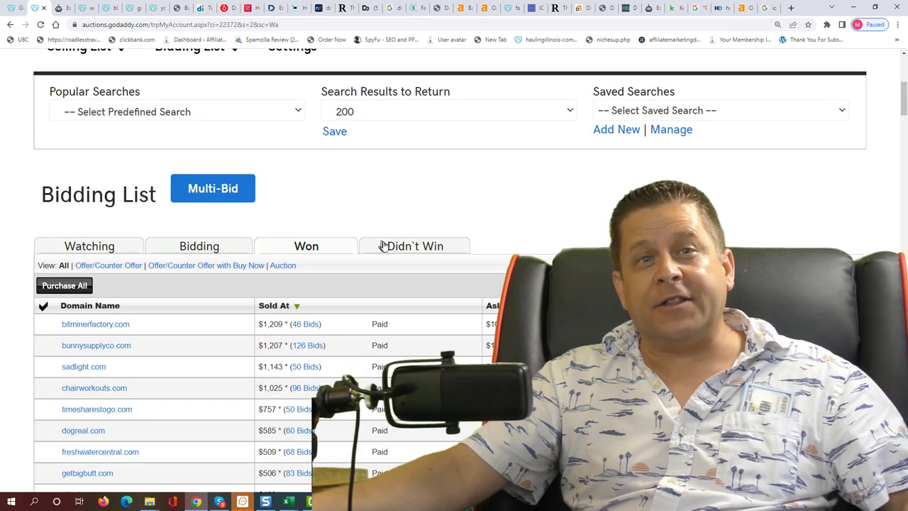
# Show the lost auctions in the bidding list and look through their selling prices down to the end of the page.
pyautogui.click(389, 247)
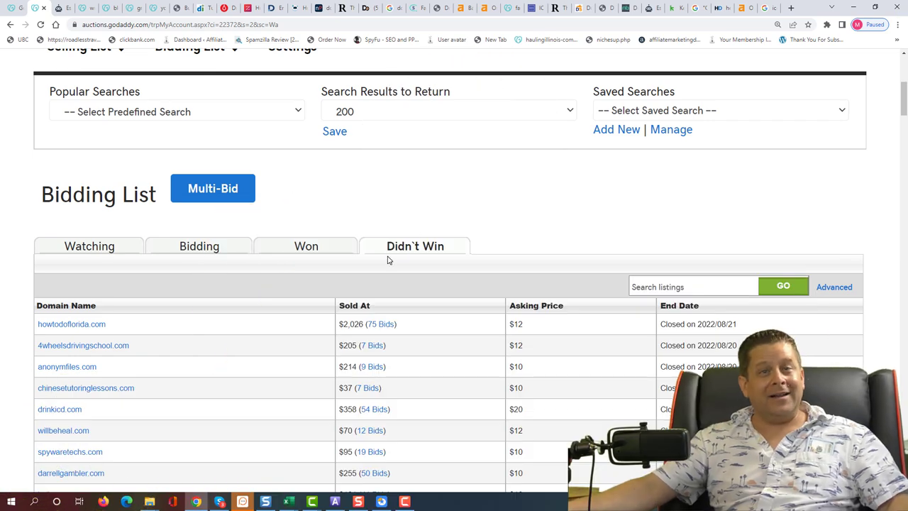
pyautogui.scroll(-1, 388, 261)
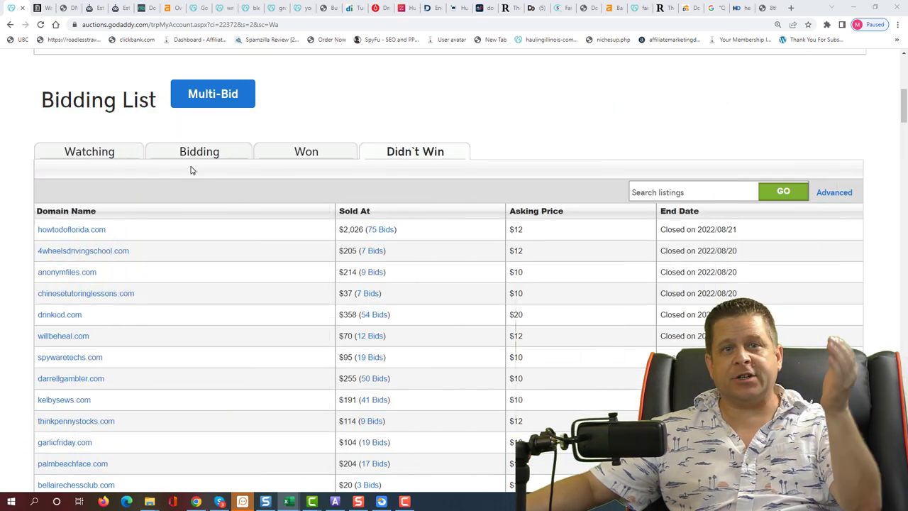
pyautogui.scroll(-20, 445, 348)
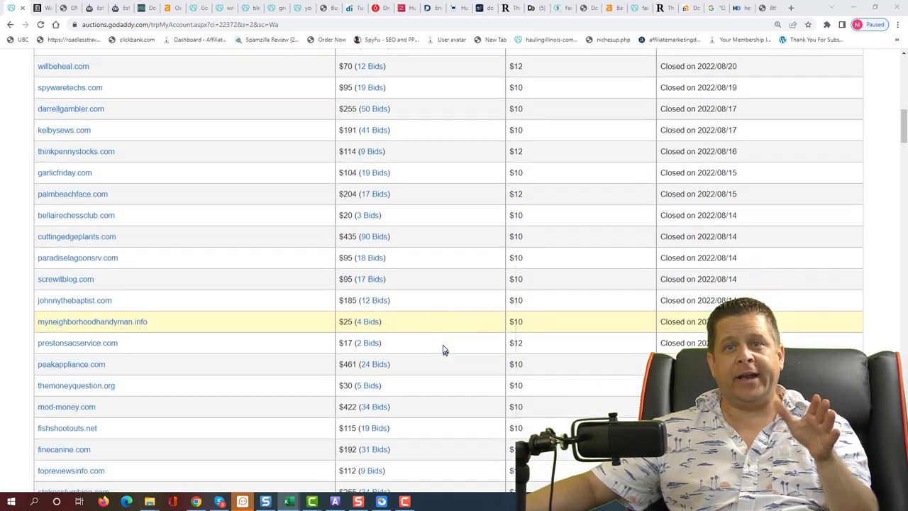
pyautogui.scroll(-20, 445, 347)
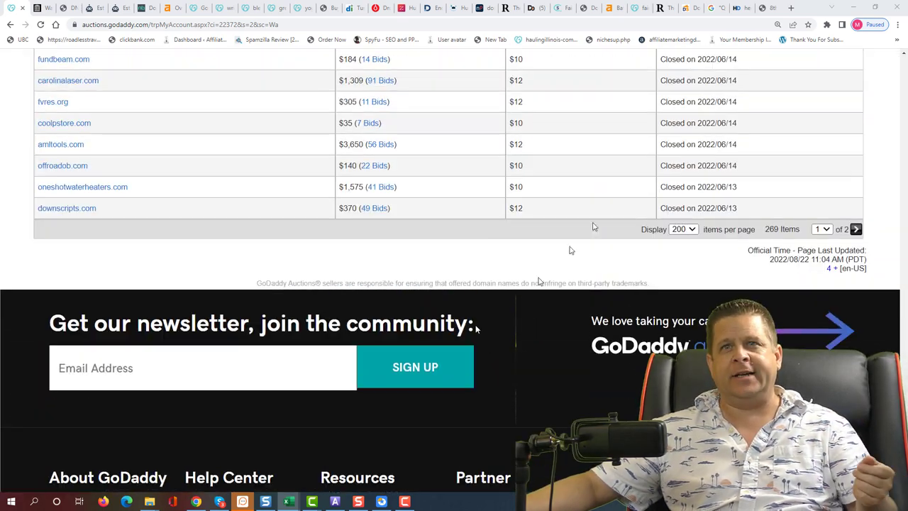
# Open the second page of lost auctions and look over its domains and prices.
pyautogui.click(857, 230)
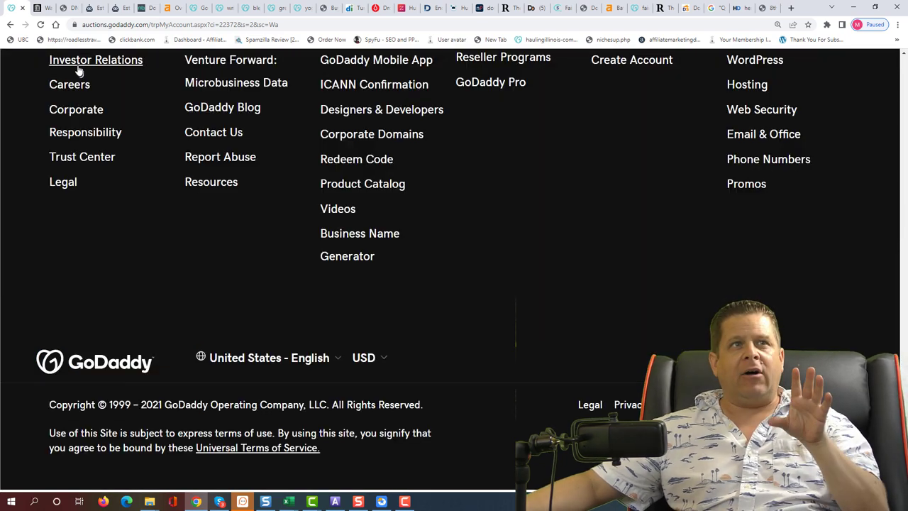
pyautogui.scroll(6, 106, 98)
pyautogui.scroll(-3, 110, 98)
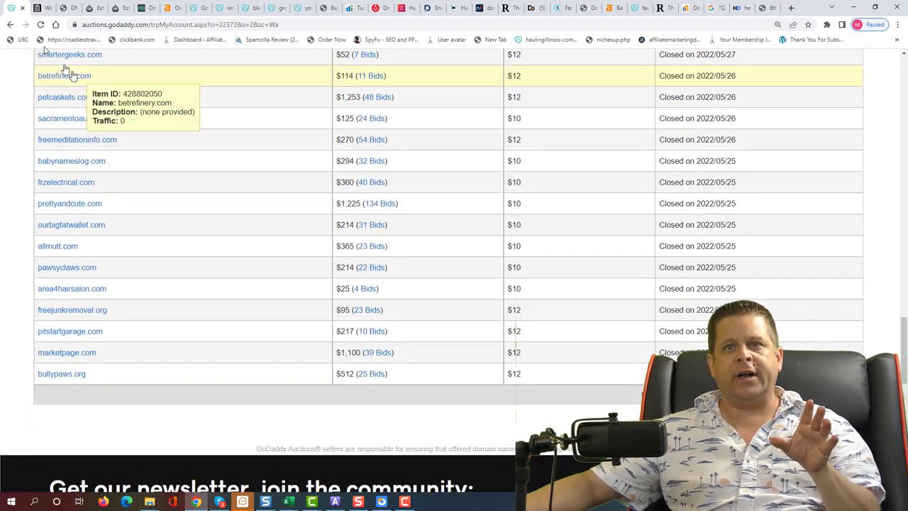
# Check the capture history of icobench.com in the Wayback Machine and its appraisal and WHOIS record on Estibot.
pyautogui.click(39, 8)
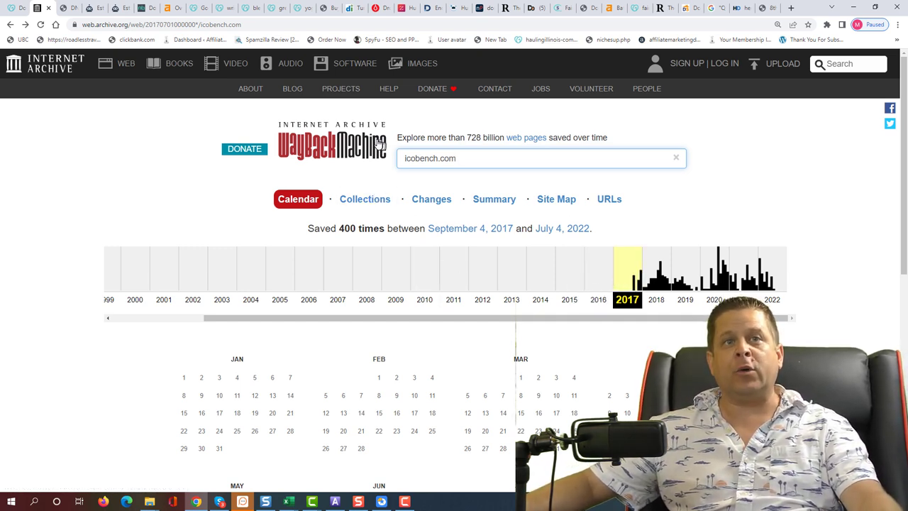
pyautogui.scroll(-1, 497, 213)
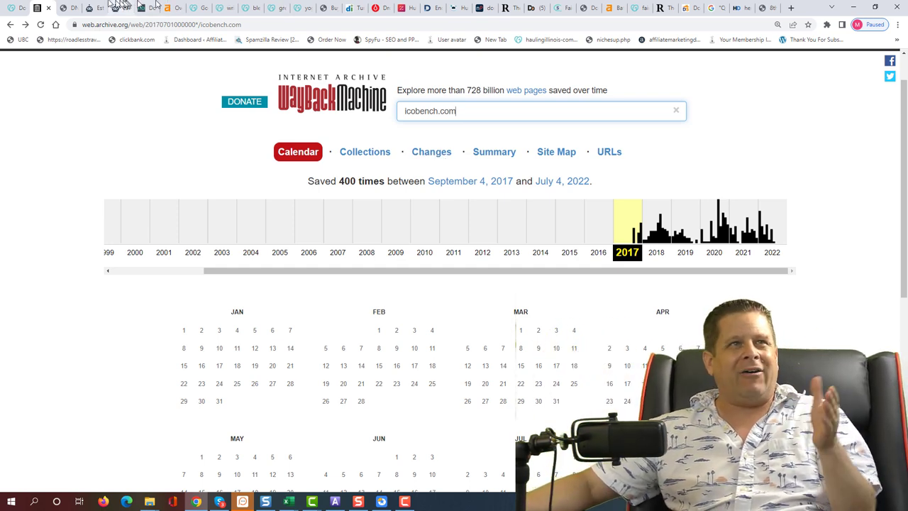
pyautogui.click(68, 7)
pyautogui.click(89, 7)
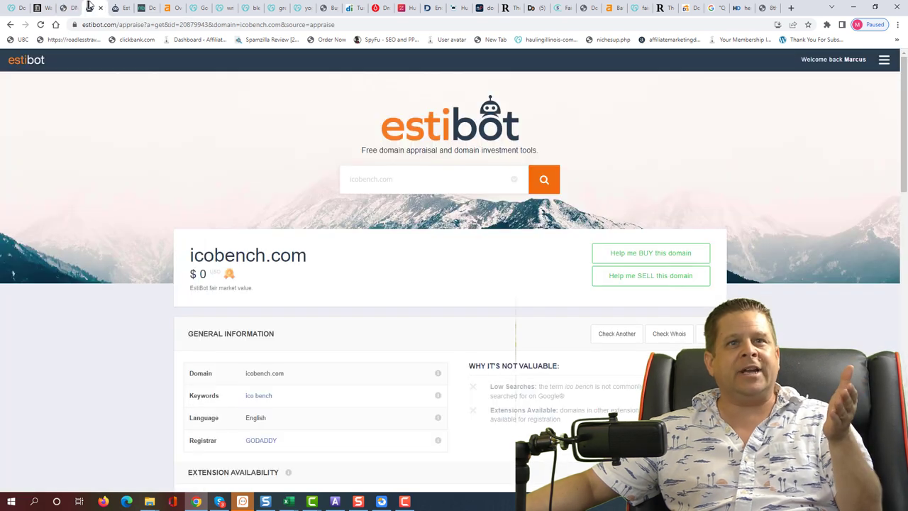
pyautogui.click(119, 7)
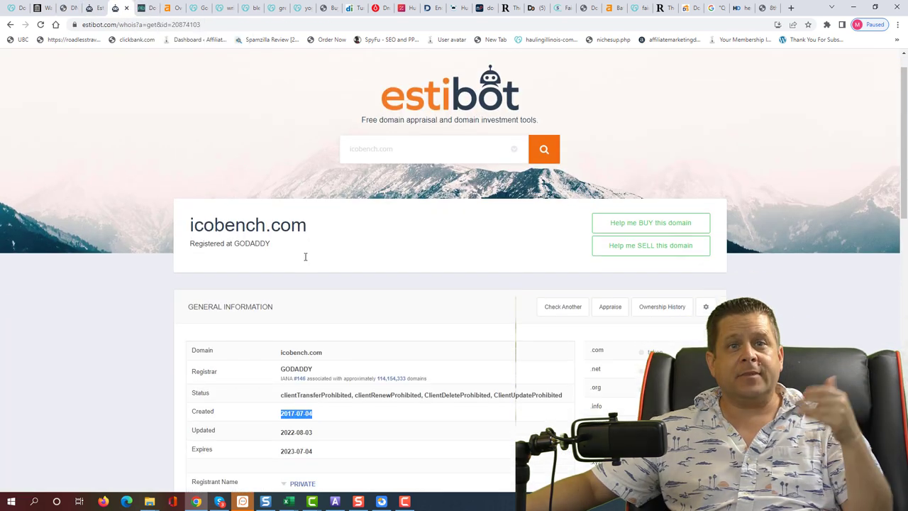
# Highlight the dollar volume of the icobench.com sale on NameBio and open the domain's classic Ahrefs overview.
pyautogui.scroll(-2, 340, 330)
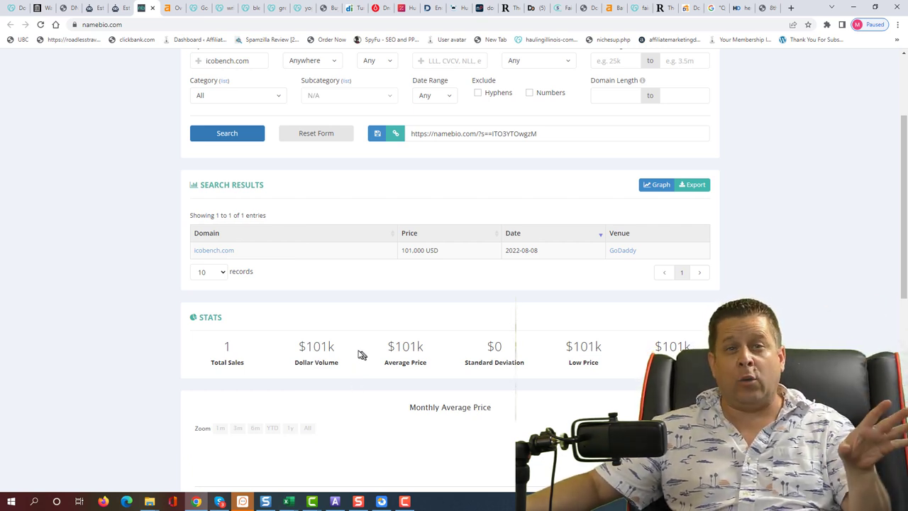
pyautogui.moveTo(348, 351); pyautogui.dragTo(288, 347)
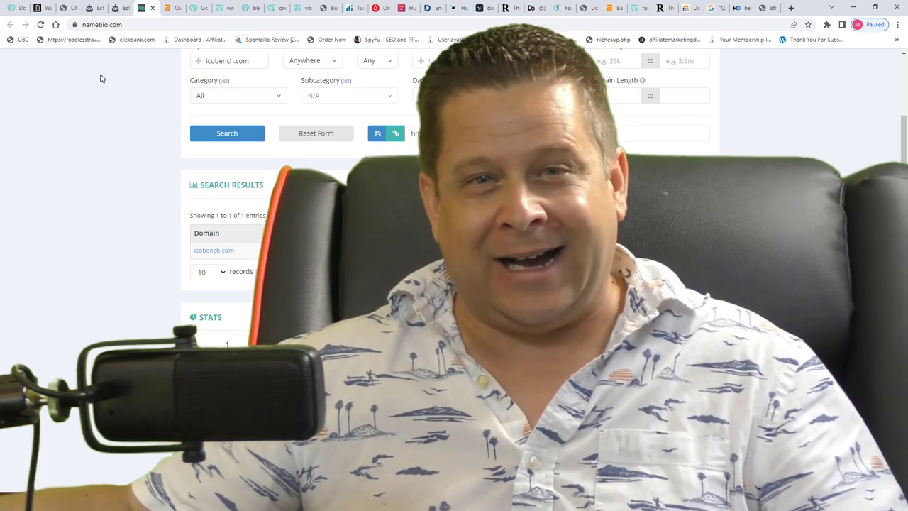
pyautogui.click(169, 6)
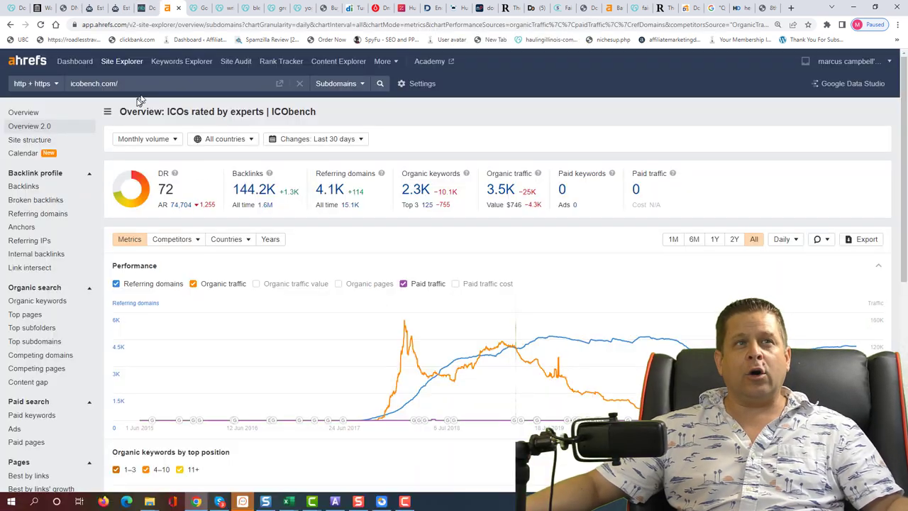
pyautogui.click(28, 126)
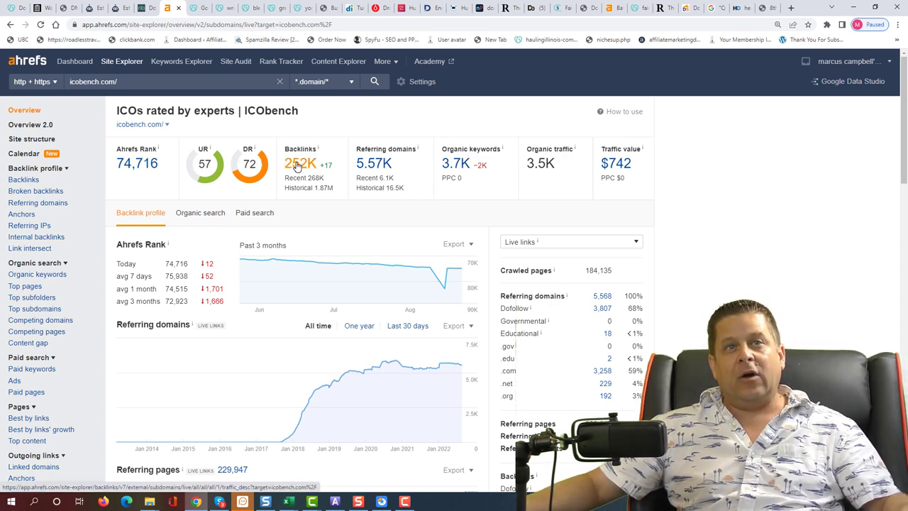
# Open the Ahrefs backlinks report for icobench.com in a new tab and look through the referring pages.
pyautogui.rightClick(297, 166)
pyautogui.click(305, 172)
pyautogui.click(189, 6)
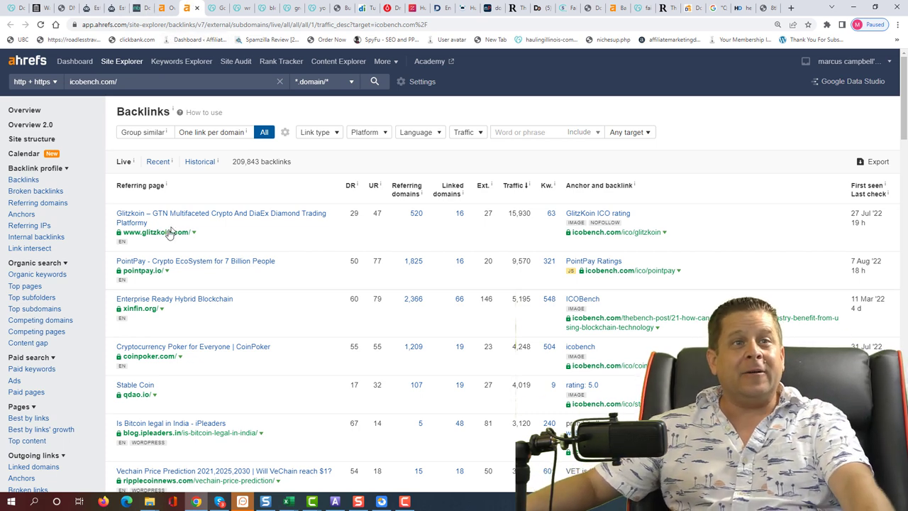
pyautogui.scroll(-2, 171, 234)
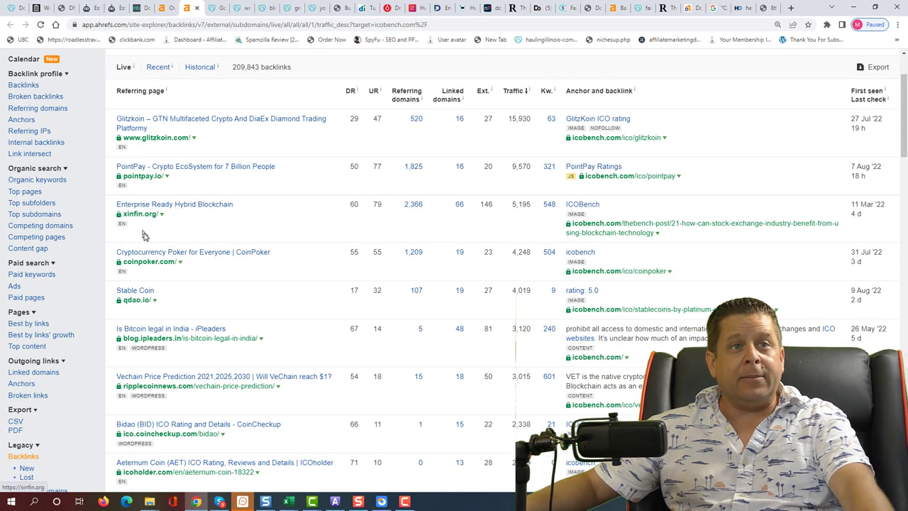
pyautogui.scroll(-5, 202, 221)
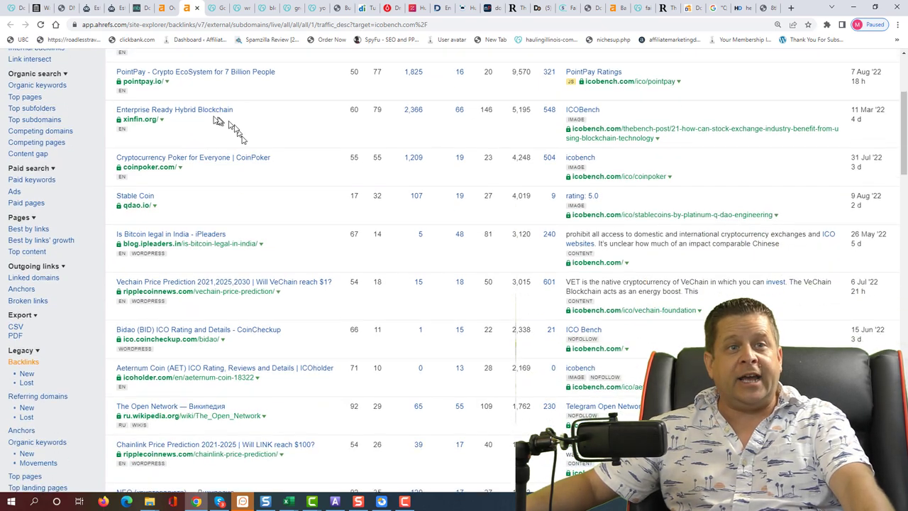
pyautogui.scroll(-10, 140, 178)
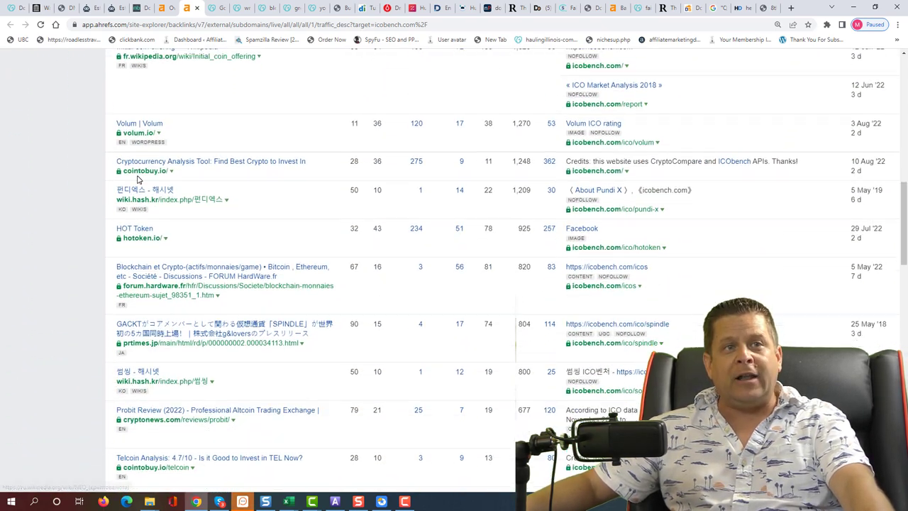
pyautogui.scroll(-12, 137, 180)
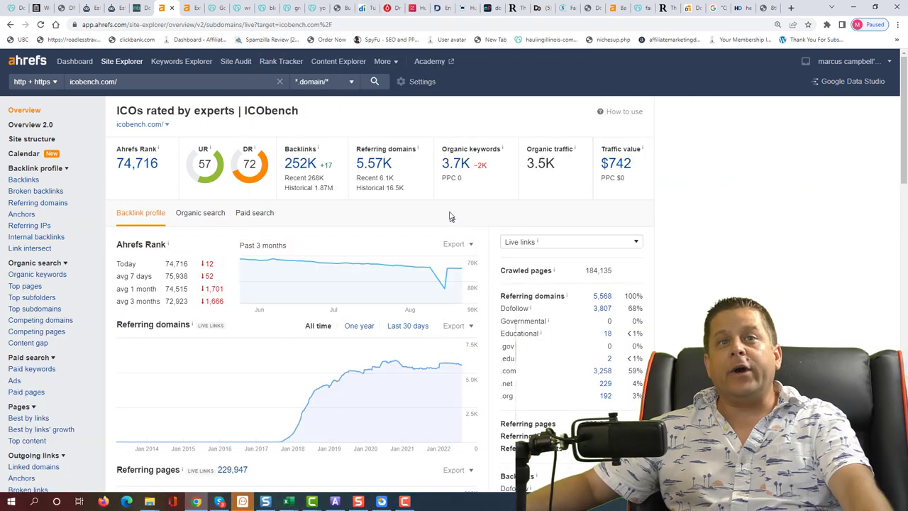
# Open the Ahrefs organic keywords report for icobench.com and look through its ranking keywords.
pyautogui.click(448, 171)
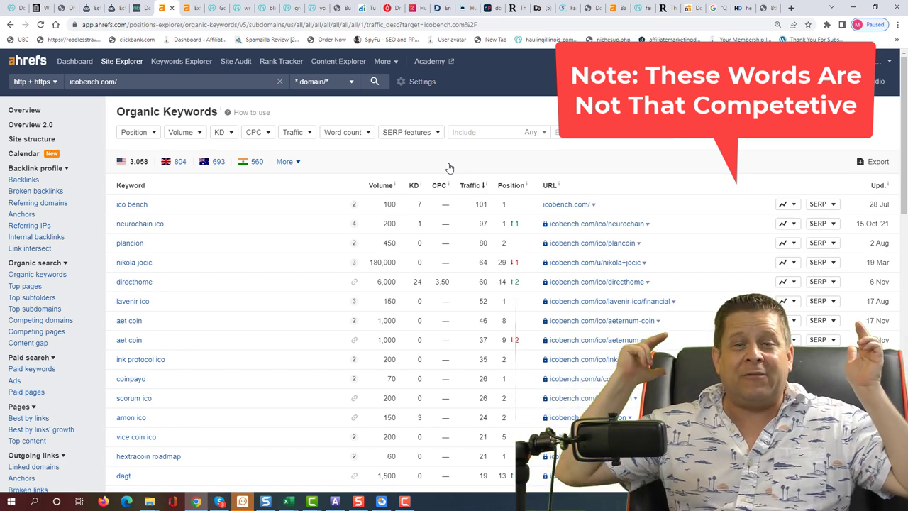
pyautogui.scroll(-15, 449, 168)
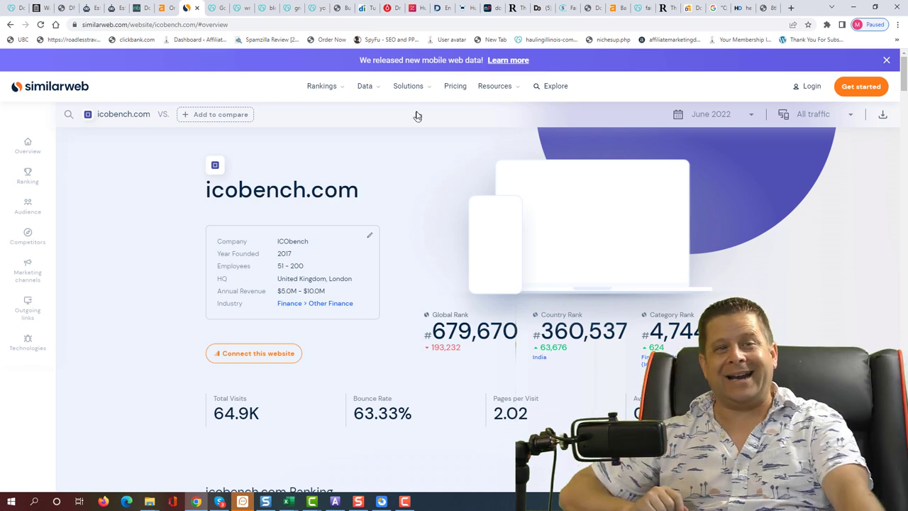
# Check the Similarweb overview of icobench.com and search Google in a new tab for its ranking keyword plancion from the Ahrefs list.
pyautogui.scroll(-1, 304, 395)
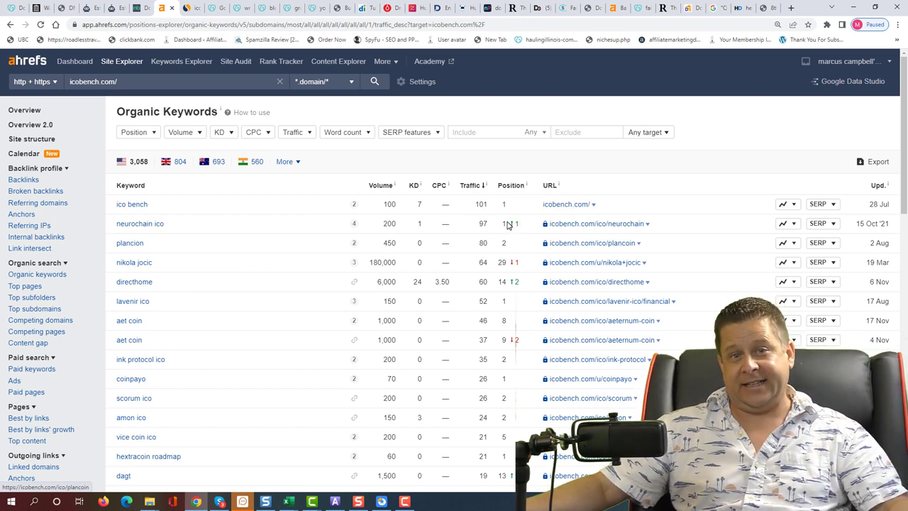
pyautogui.doubleClick(130, 243)
pyautogui.moveTo(129, 243); pyautogui.dragTo(168, 6)
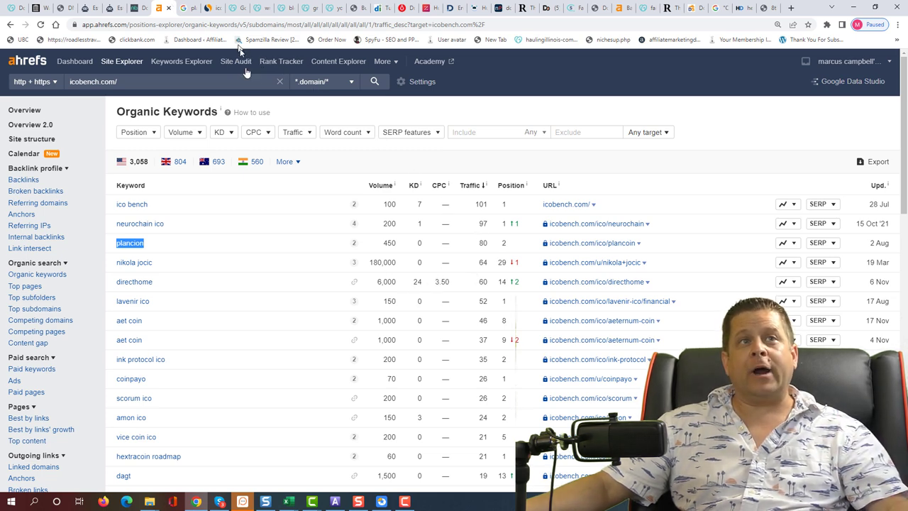
pyautogui.click(185, 5)
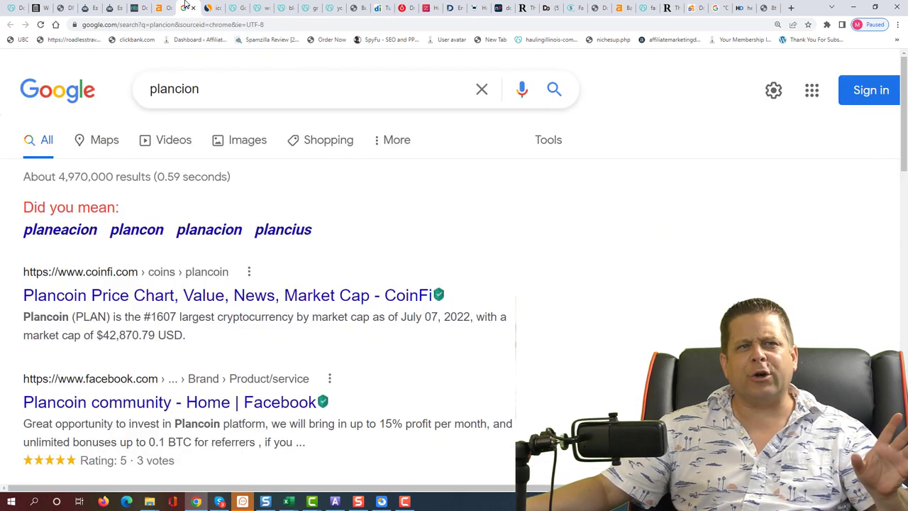
# Look through the Google results for plancion as far as the ICObench listing.
pyautogui.scroll(-5, 440, 301)
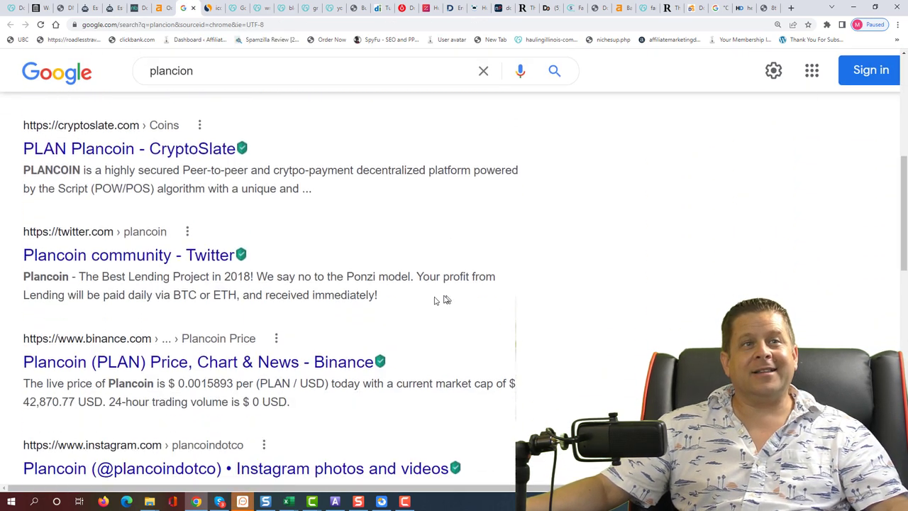
pyautogui.scroll(-3, 188, 305)
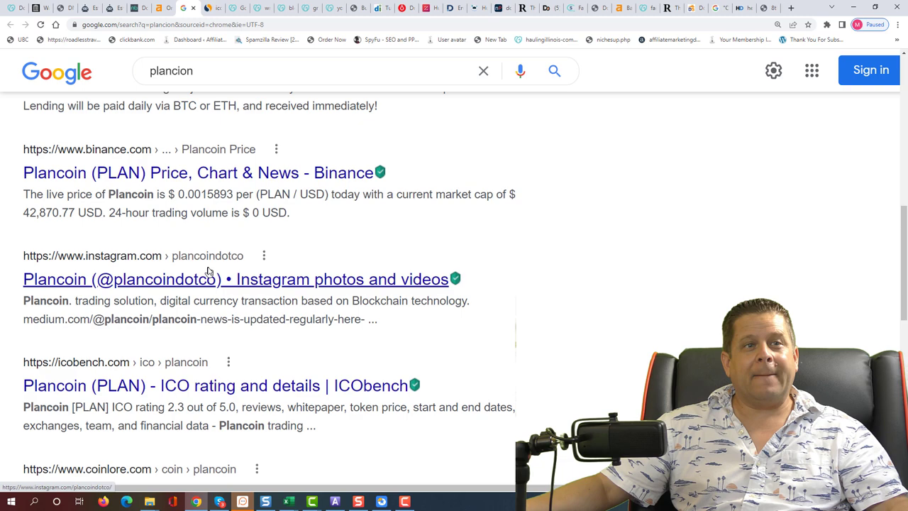
pyautogui.scroll(-2, 207, 271)
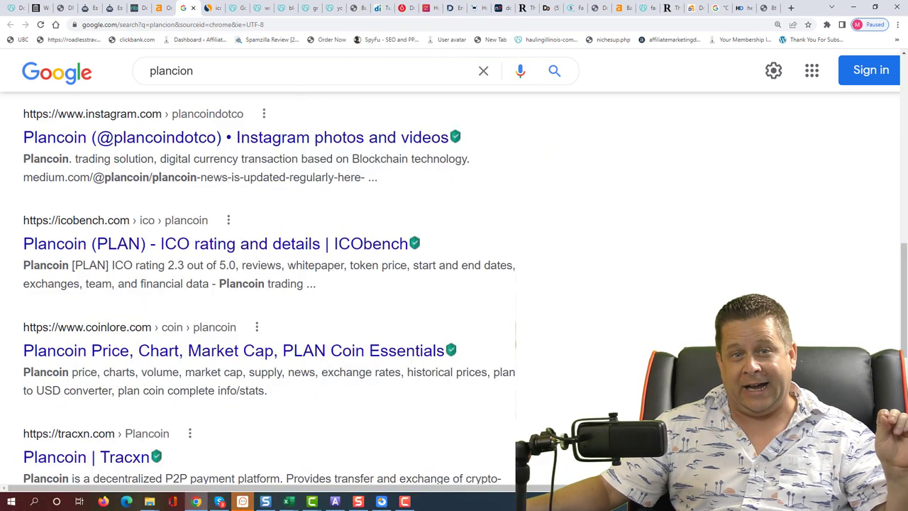
# Switch to the LOST DOMAINS PRICE1 edit workbook in Excel, review the domain list down to its totals and return to the first row.
pyautogui.hotkey('alt', 'Tab')
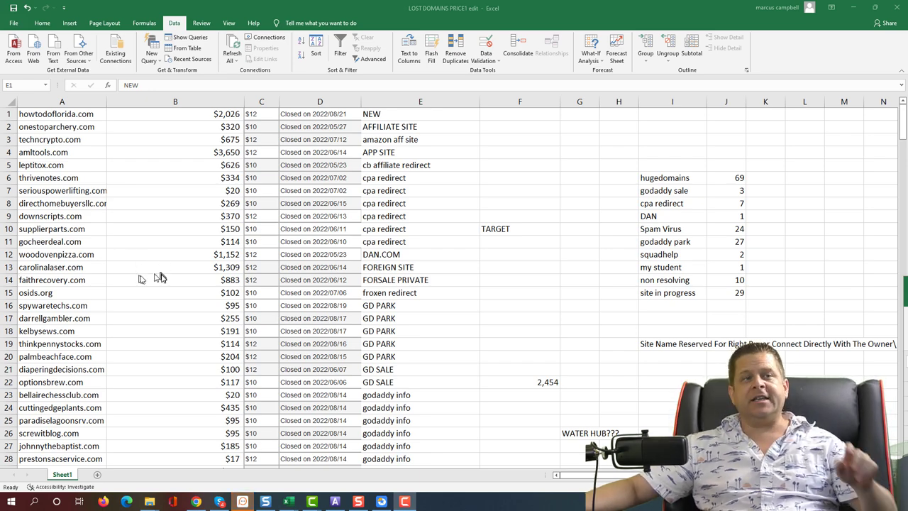
pyautogui.scroll(-5, 144, 266)
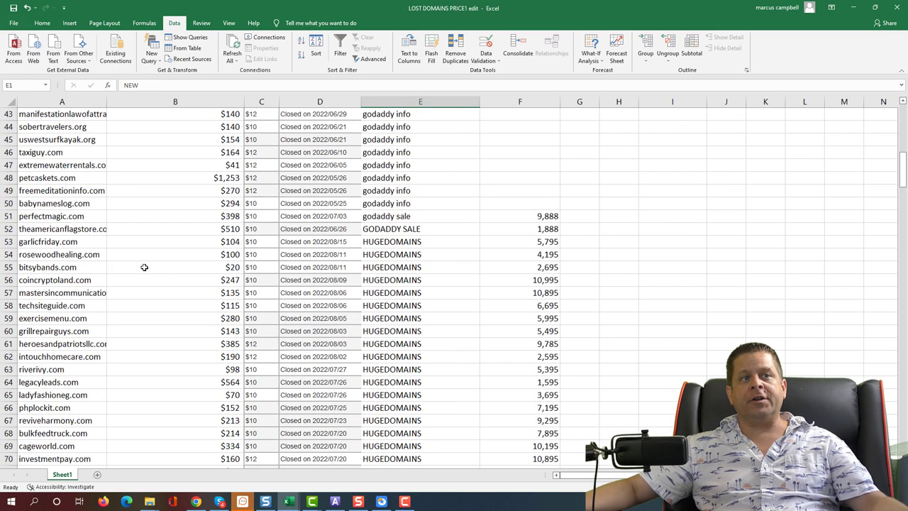
pyautogui.scroll(-20, 144, 267)
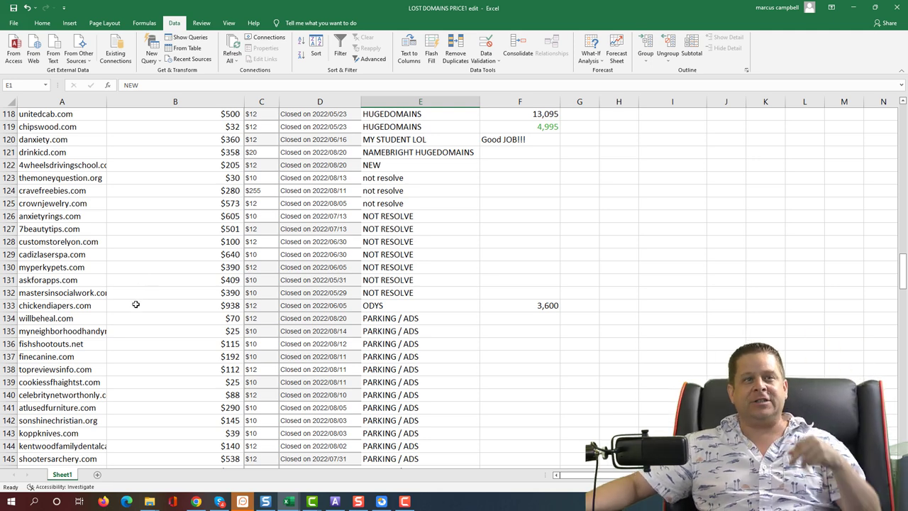
pyautogui.scroll(-7, 135, 305)
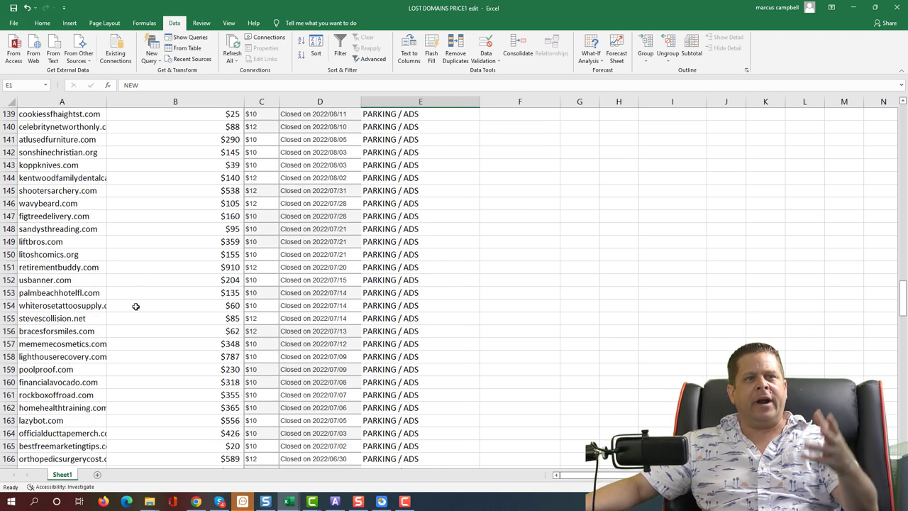
pyautogui.scroll(-20, 136, 305)
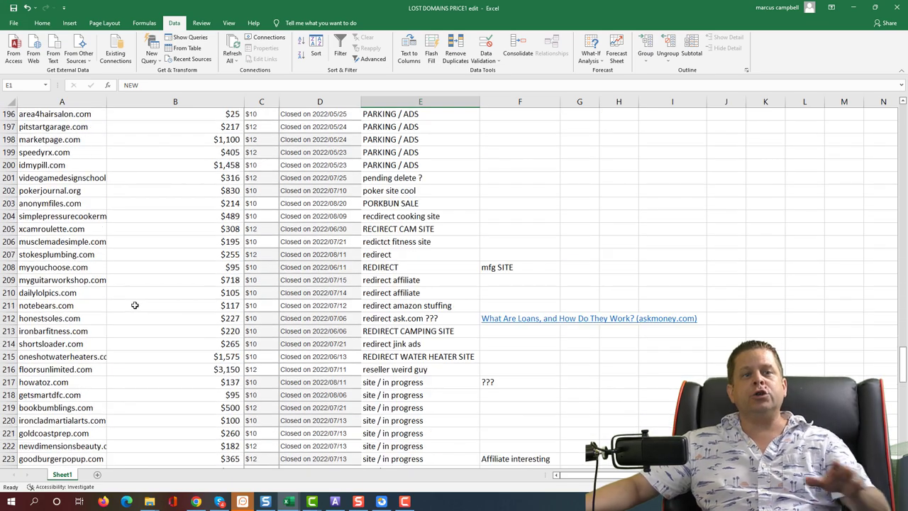
pyautogui.scroll(-15, 134, 305)
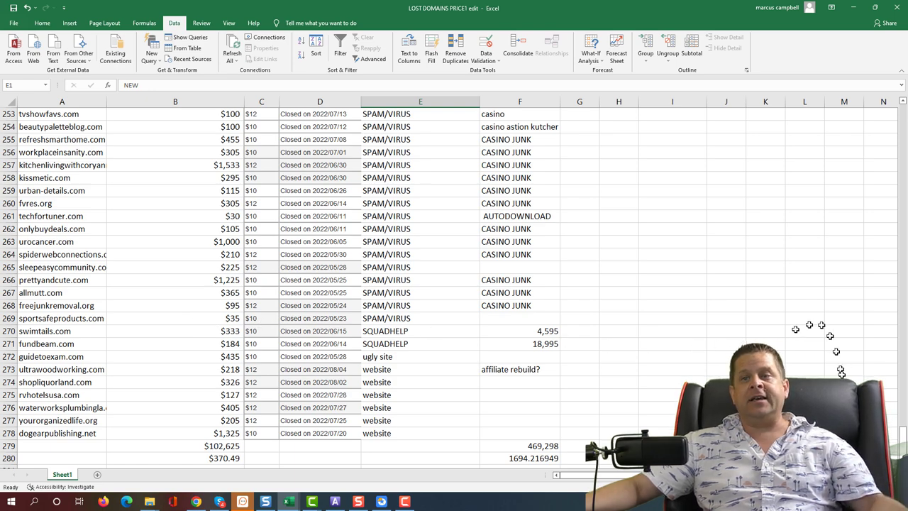
pyautogui.moveTo(903, 431); pyautogui.dragTo(904, 122)
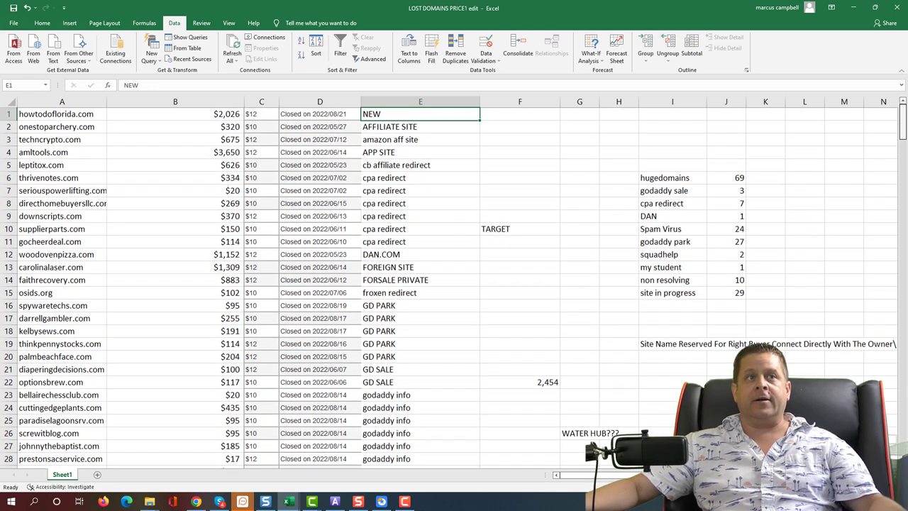
# Highlight columns A to E one at a time to present the domains, prices, dollar amounts, closing dates and site outcomes.
pyautogui.click(91, 101)
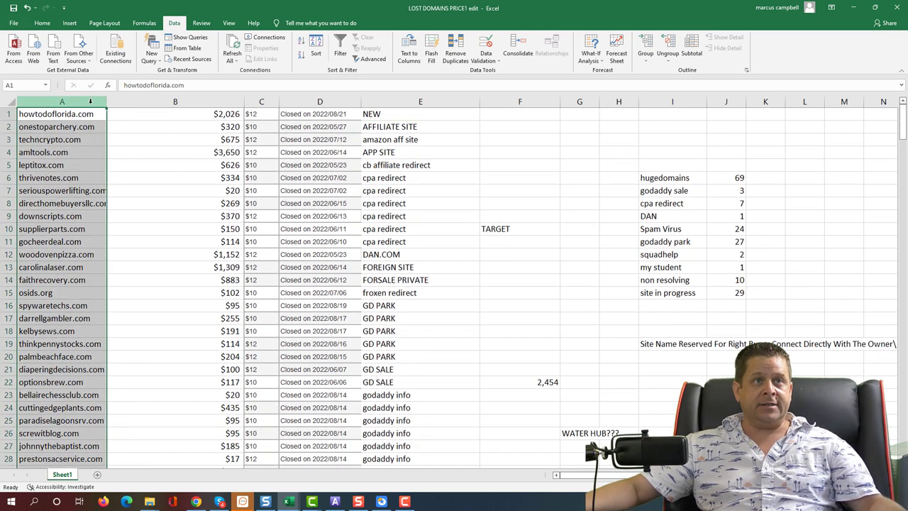
pyautogui.click(151, 99)
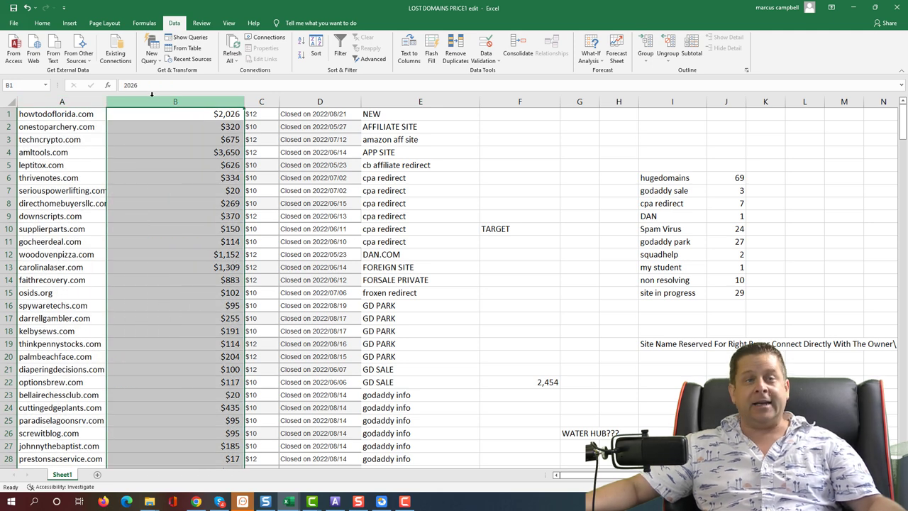
pyautogui.click(257, 99)
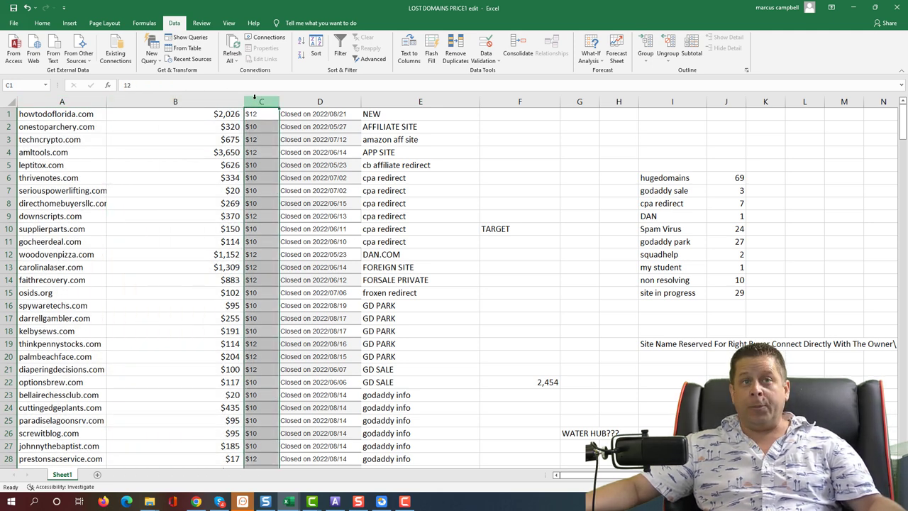
pyautogui.click(307, 97)
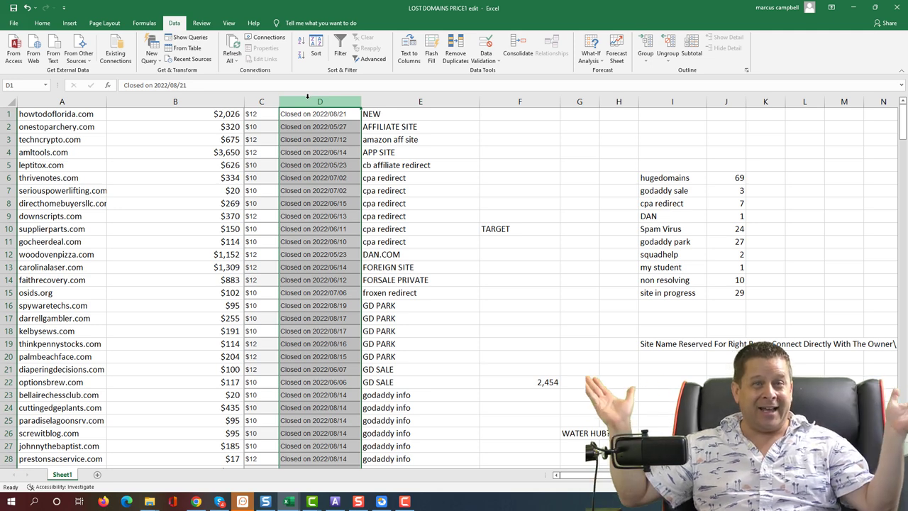
pyautogui.click(409, 102)
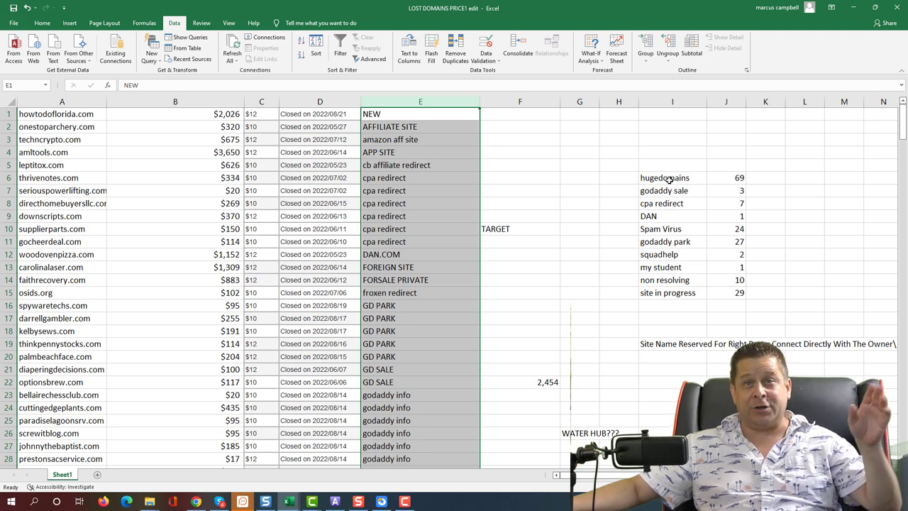
# Point out the hugedomains tally in row 6 and highlight the name heroesandpatriotsllc.com on its HugeDomains sale page.
pyautogui.click(668, 179)
pyautogui.click(720, 178)
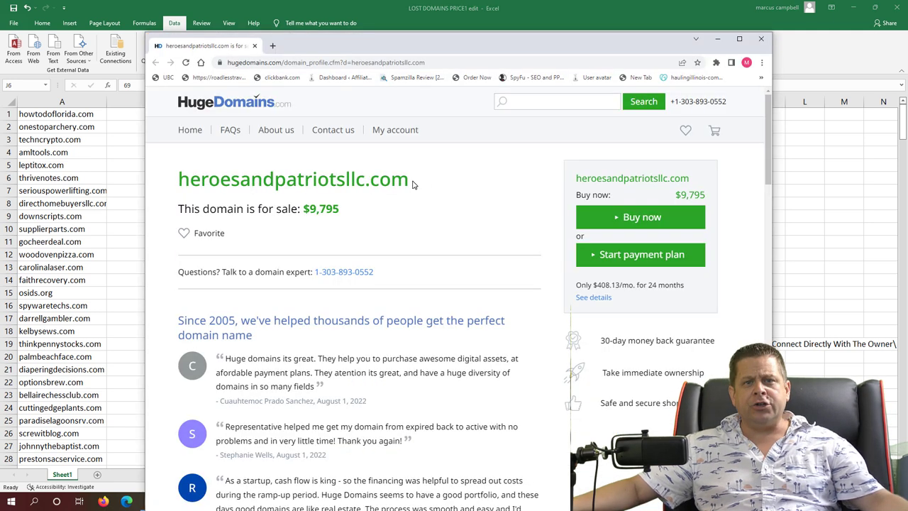
pyautogui.moveTo(426, 183); pyautogui.dragTo(179, 186)
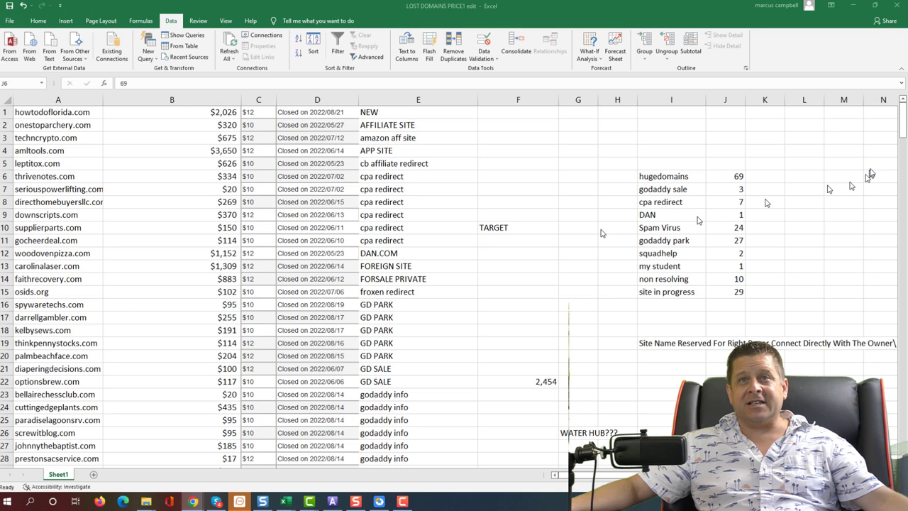
pyautogui.click(710, 179)
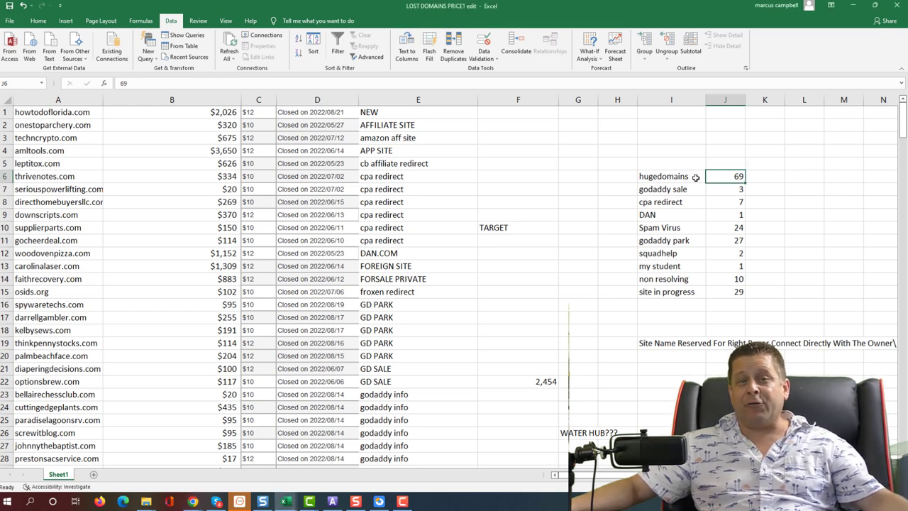
pyautogui.click(696, 177)
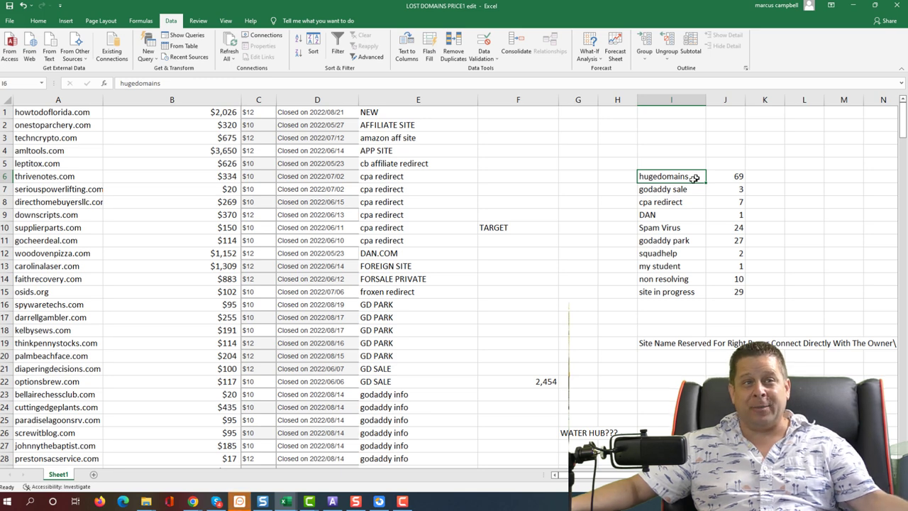
# Find perfectmagic.com in the domain list and compare its closing price in column B with its asking price in column F.
pyautogui.click(461, 252)
pyautogui.scroll(-15, 284, 248)
pyautogui.click(114, 178)
pyautogui.click(57, 177)
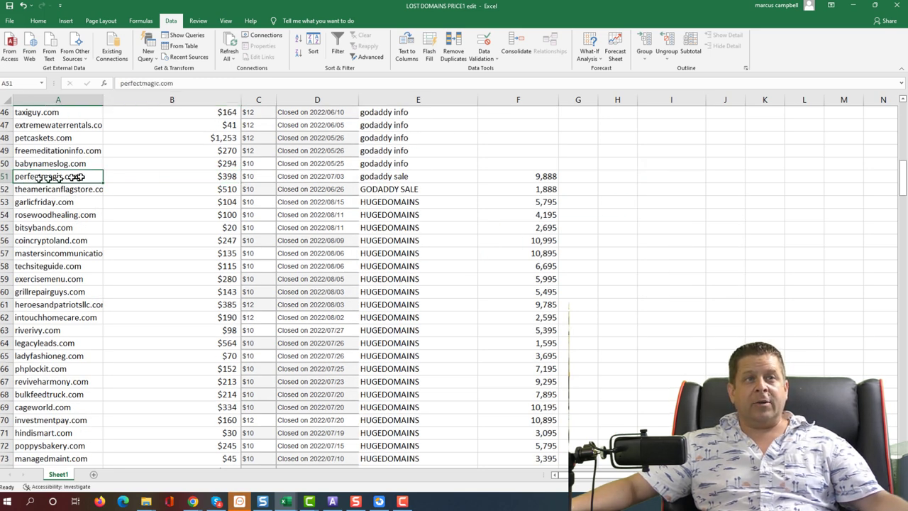
pyautogui.click(177, 176)
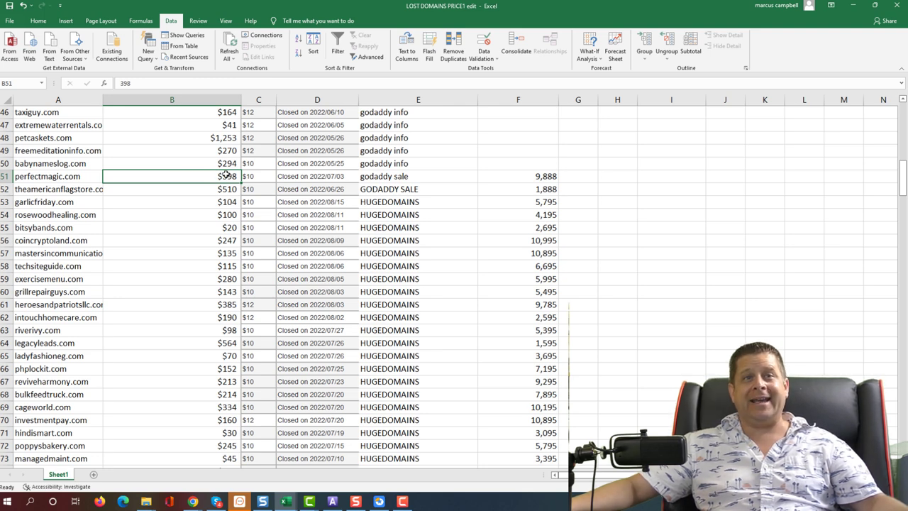
pyautogui.click(540, 176)
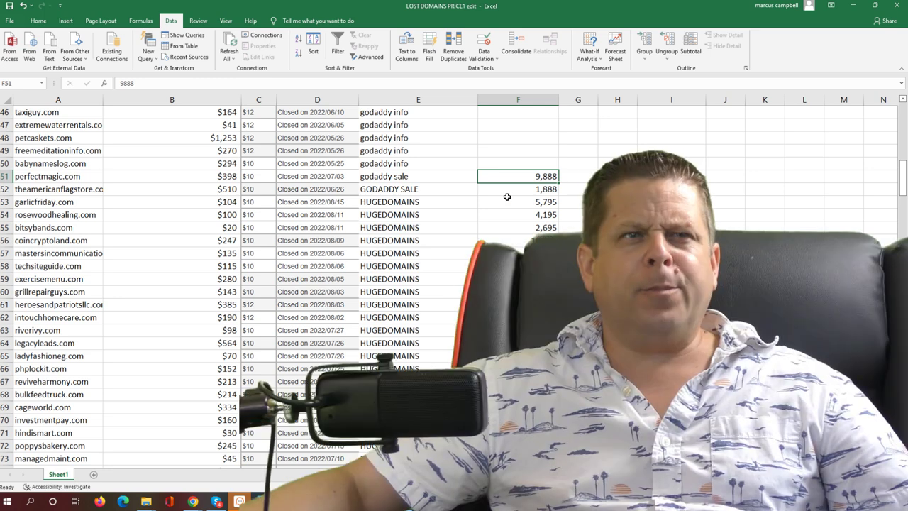
# Compare the asking price and closing price of mastersincommunication.com in row 57.
pyautogui.click(79, 254)
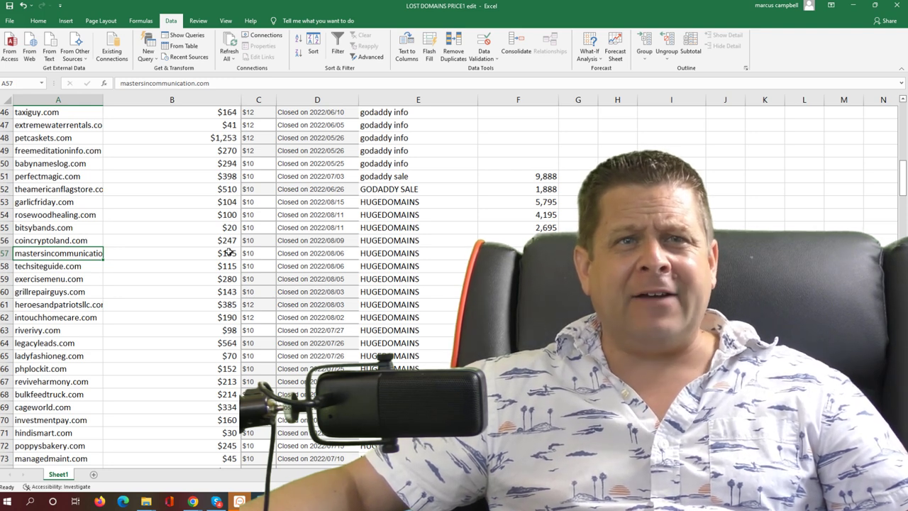
pyautogui.click(519, 254)
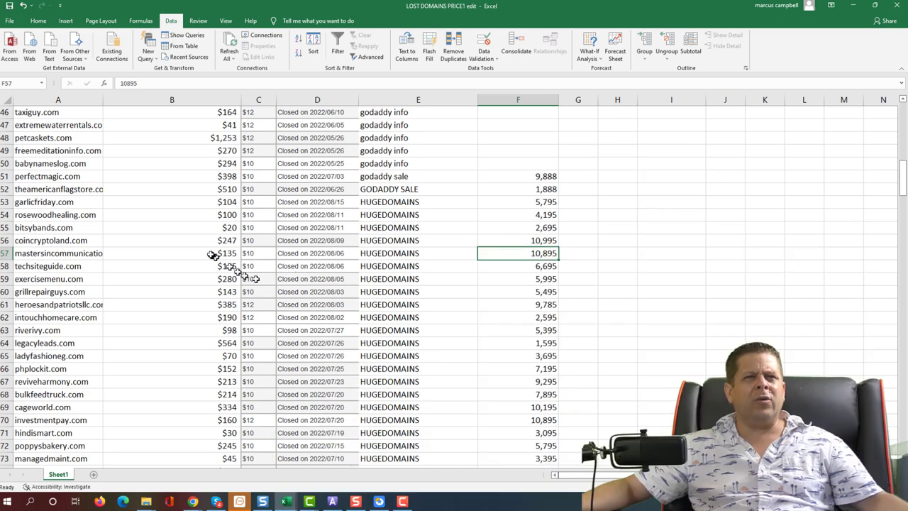
pyautogui.click(209, 253)
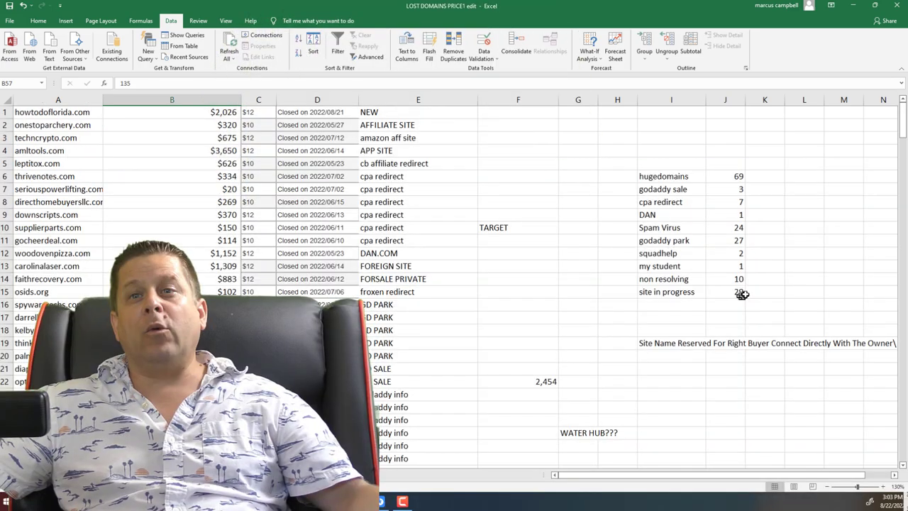
# Return to the outcome tally and go through its categories one by one from site in progress up to DAN.
pyautogui.moveTo(740, 294); pyautogui.dragTo(670, 296)
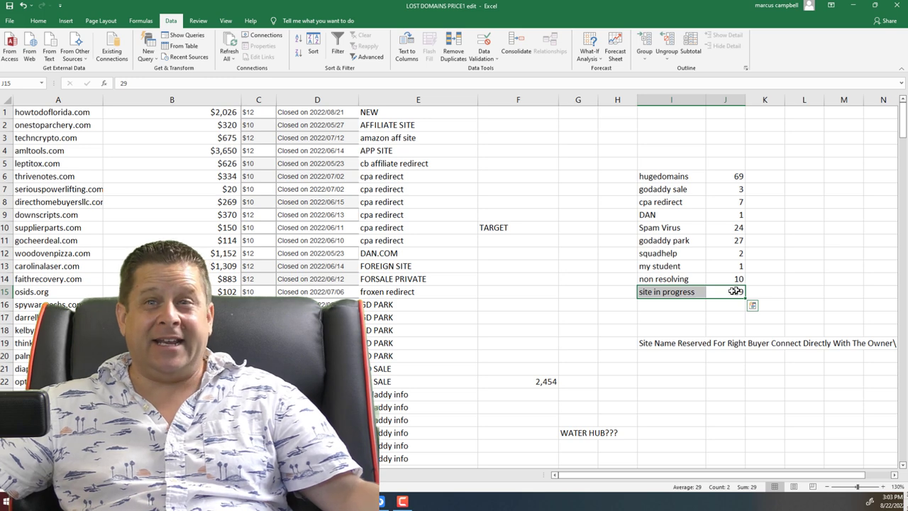
pyautogui.click(725, 281)
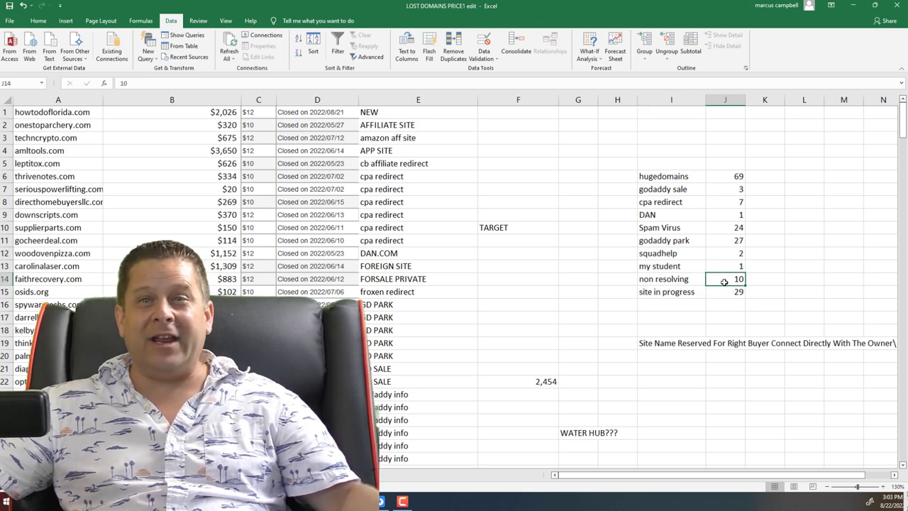
pyautogui.click(679, 266)
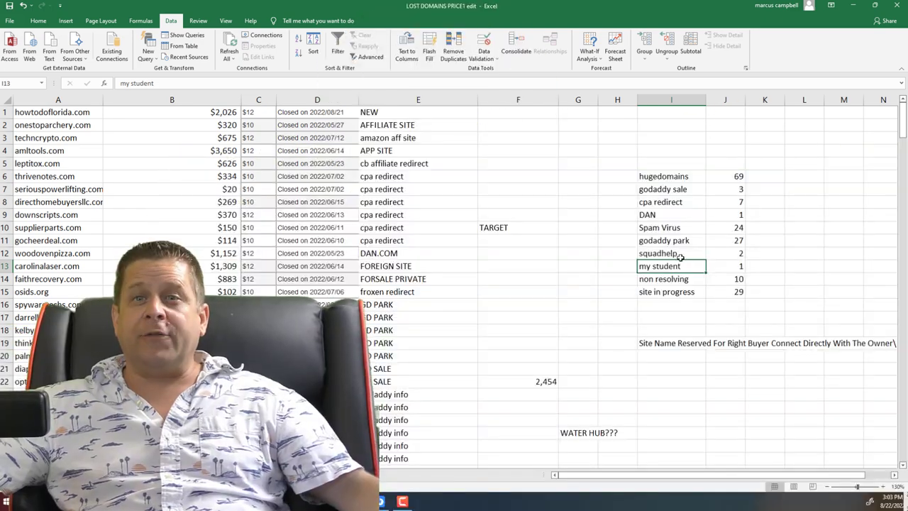
pyautogui.click(681, 257)
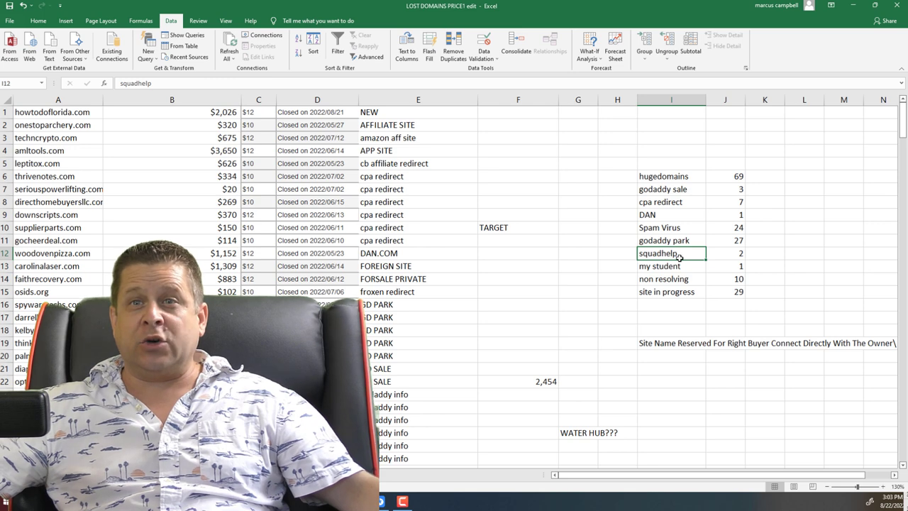
pyautogui.click(691, 242)
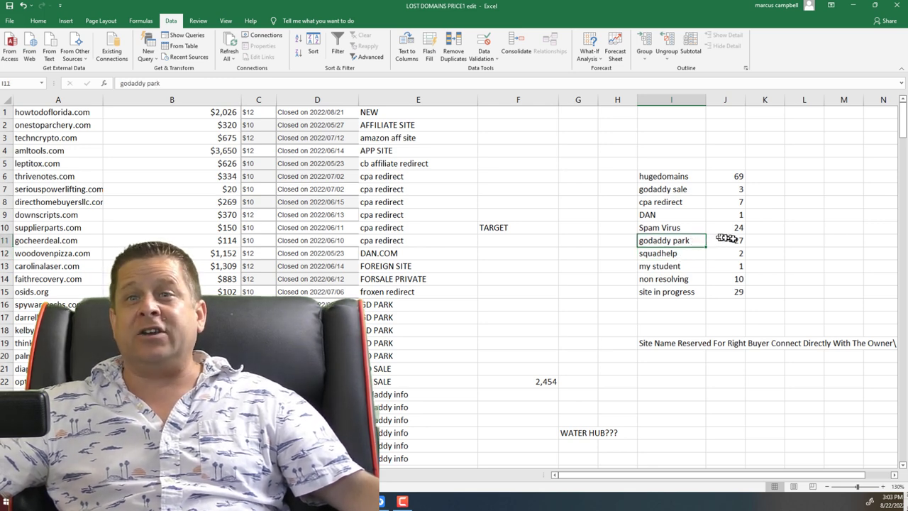
pyautogui.click(696, 230)
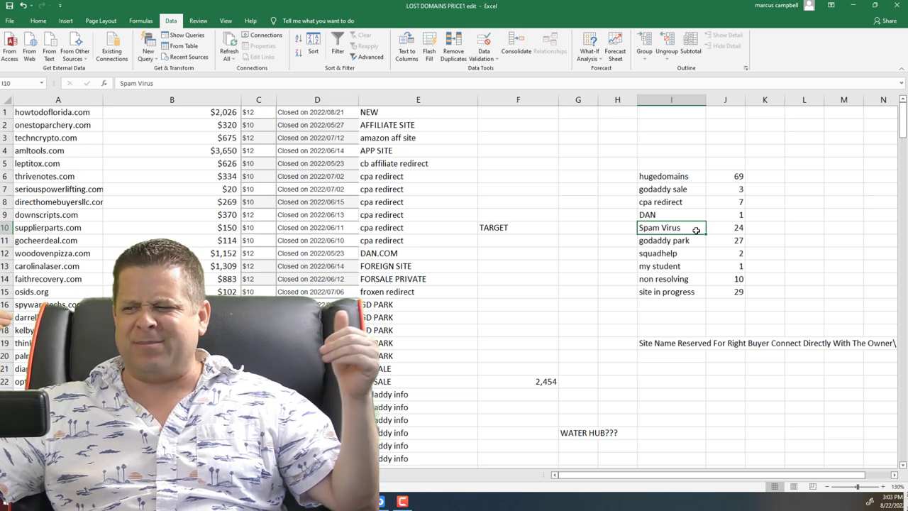
pyautogui.click(696, 217)
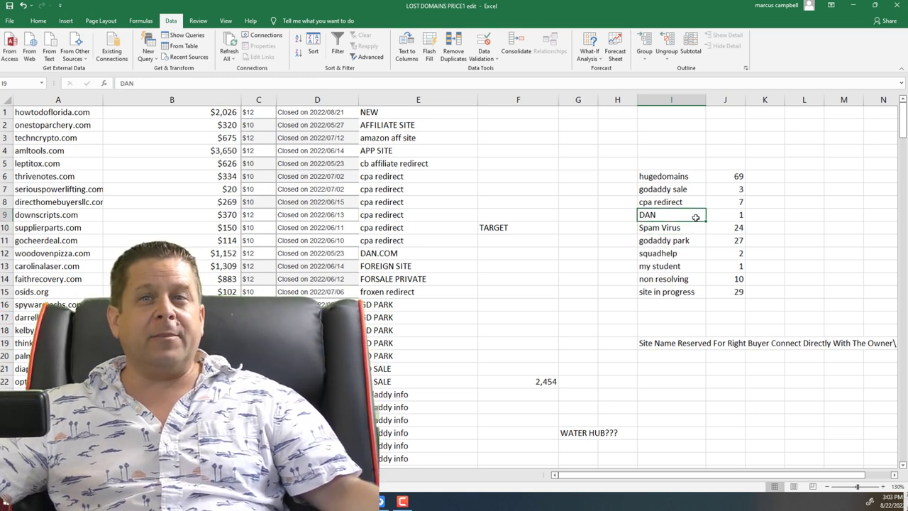
# Point out the cpa redirect category in the outcome tally.
pyautogui.click(682, 203)
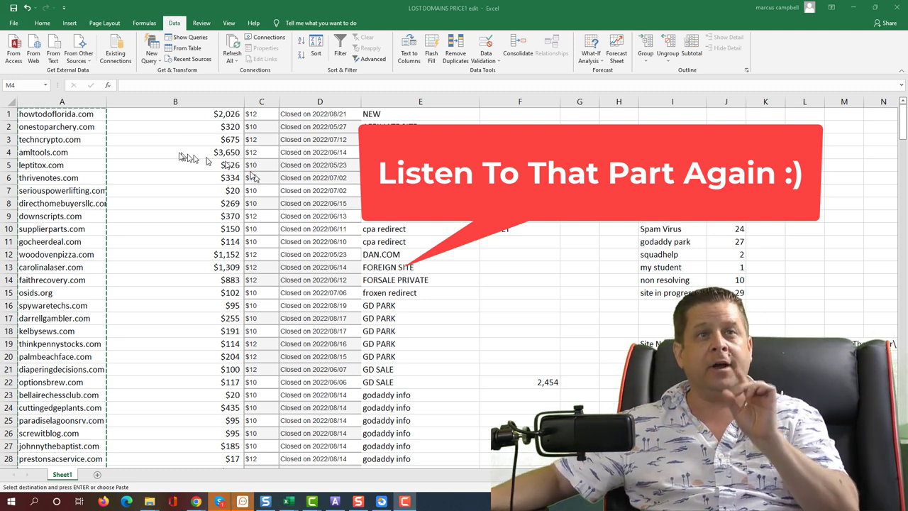
# Copy the domain howtodoflorida.com from cell A1 and look it up in Ahrefs Site Explorer.
pyautogui.press('Escape')
pyautogui.click(98, 113)
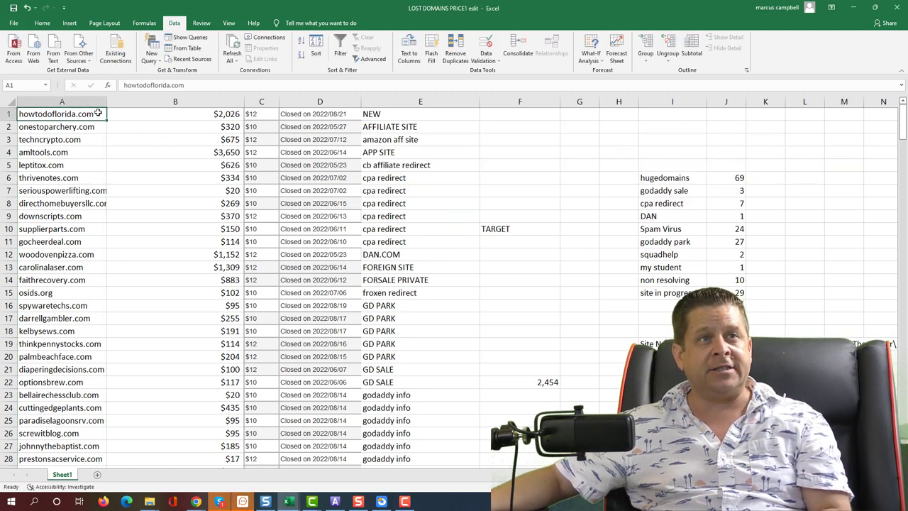
pyautogui.moveTo(186, 85); pyautogui.dragTo(123, 85)
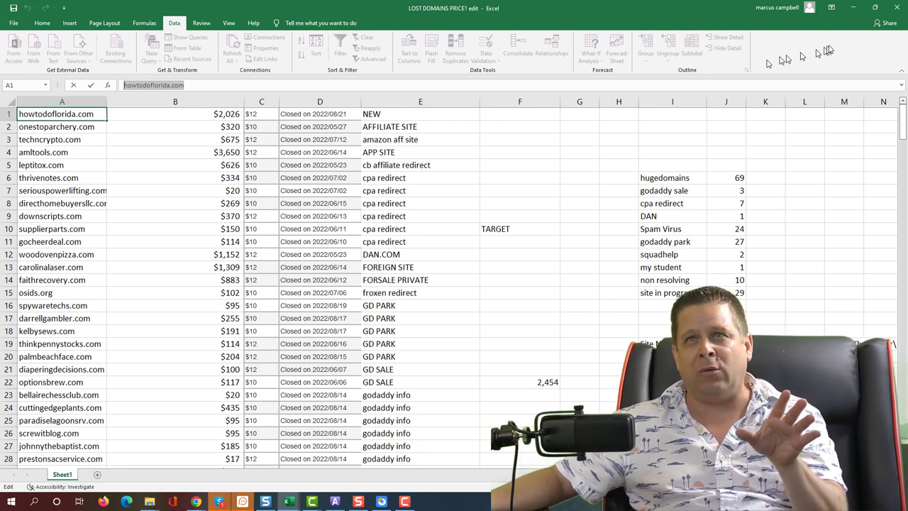
pyautogui.click(853, 8)
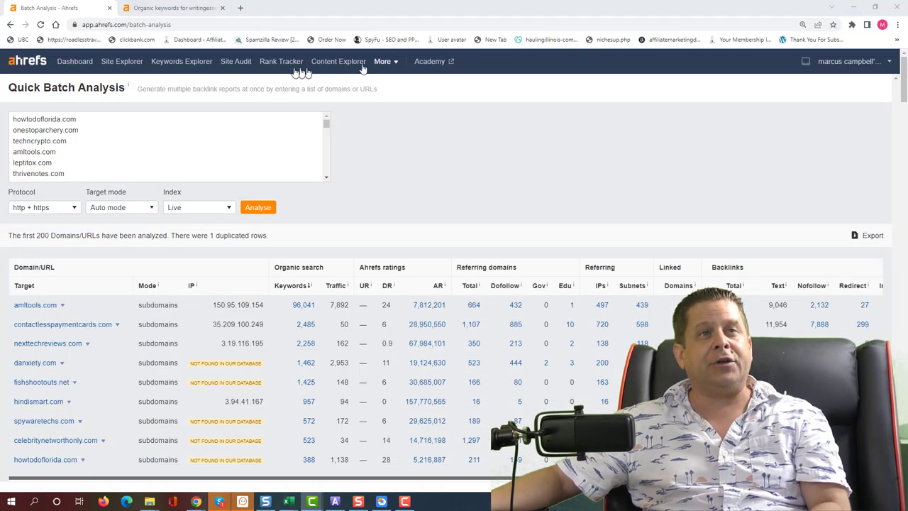
pyautogui.click(192, 10)
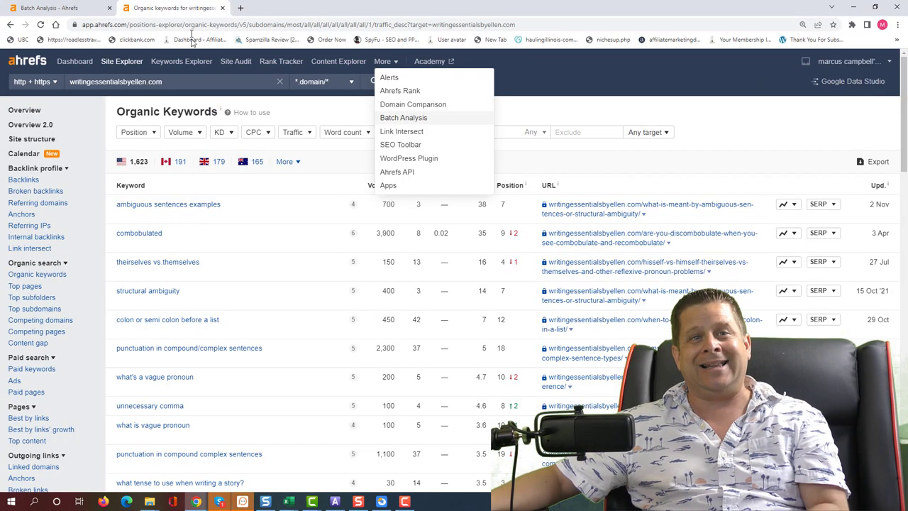
pyautogui.click(122, 61)
pyautogui.hotkey('ctrl', 'v')
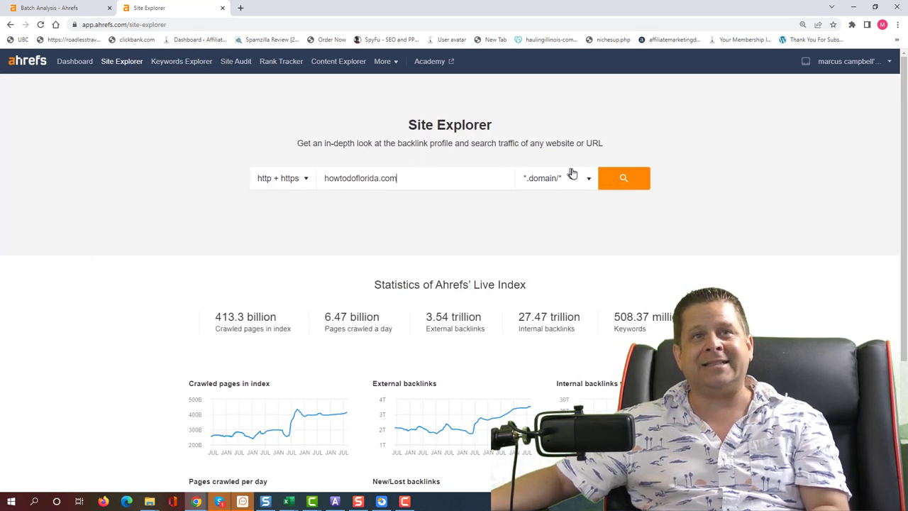
pyautogui.click(615, 181)
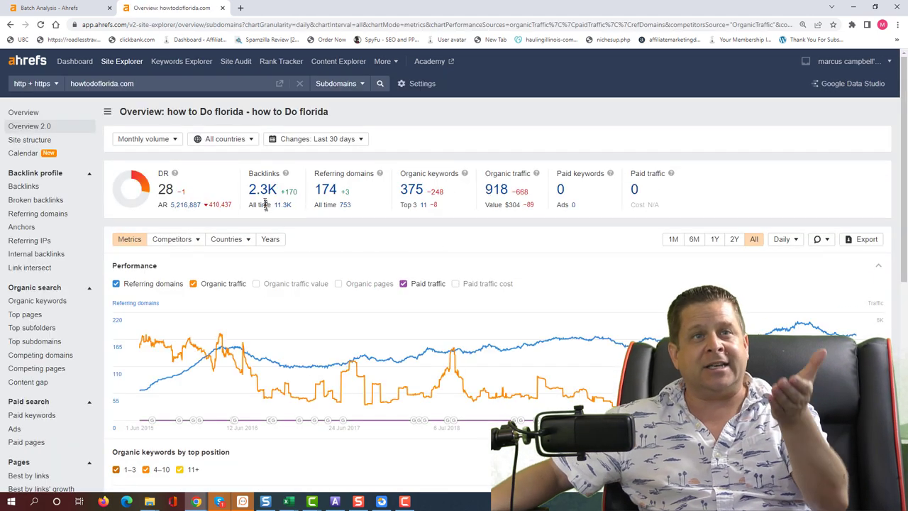
# Open the organic keywords of howtodoflorida.com and read through the Google results for its keyword "how to do florida".
pyautogui.click(411, 192)
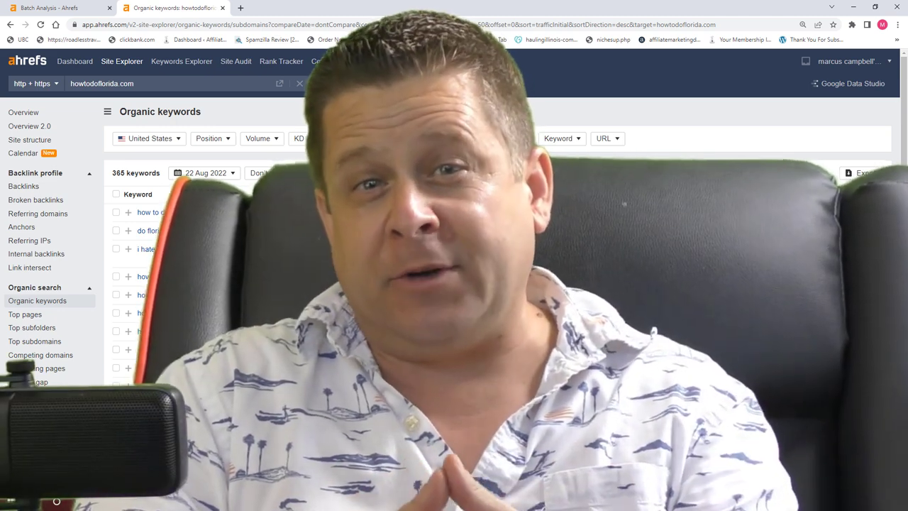
pyautogui.click(303, 213)
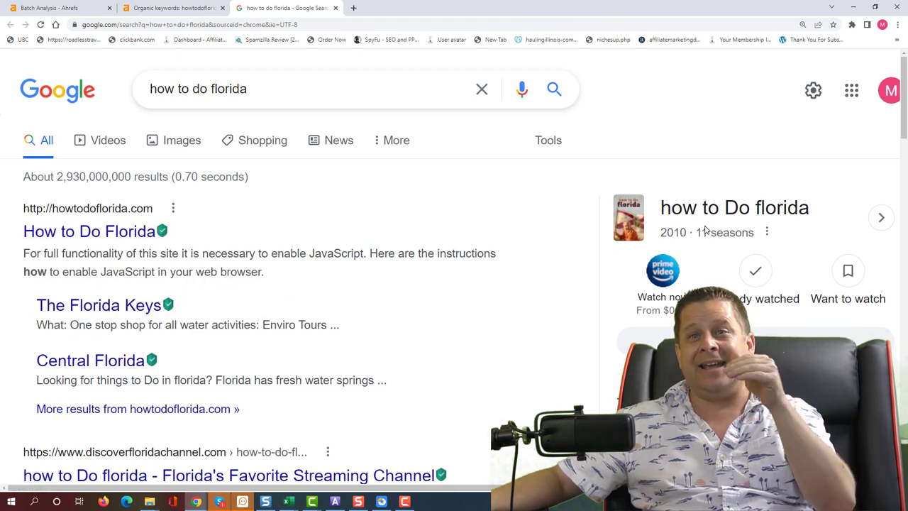
pyautogui.scroll(-2, 705, 231)
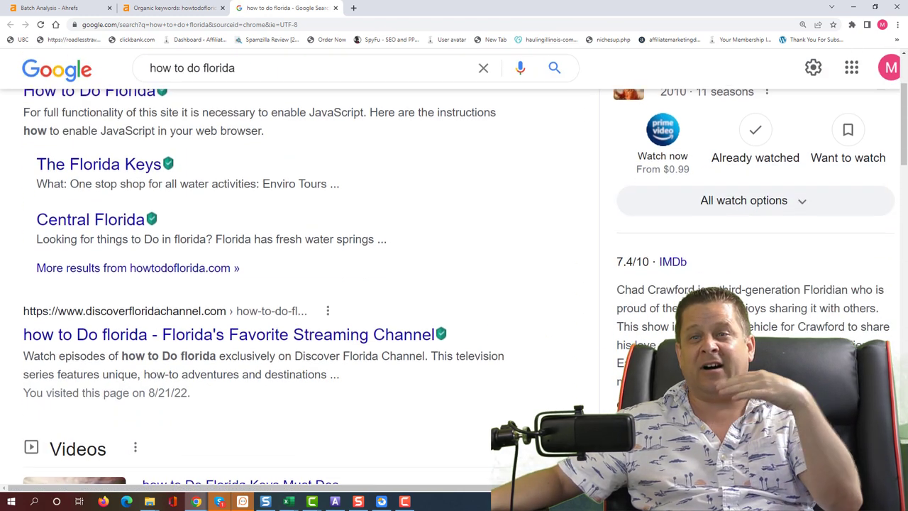
pyautogui.scroll(-5, 266, 259)
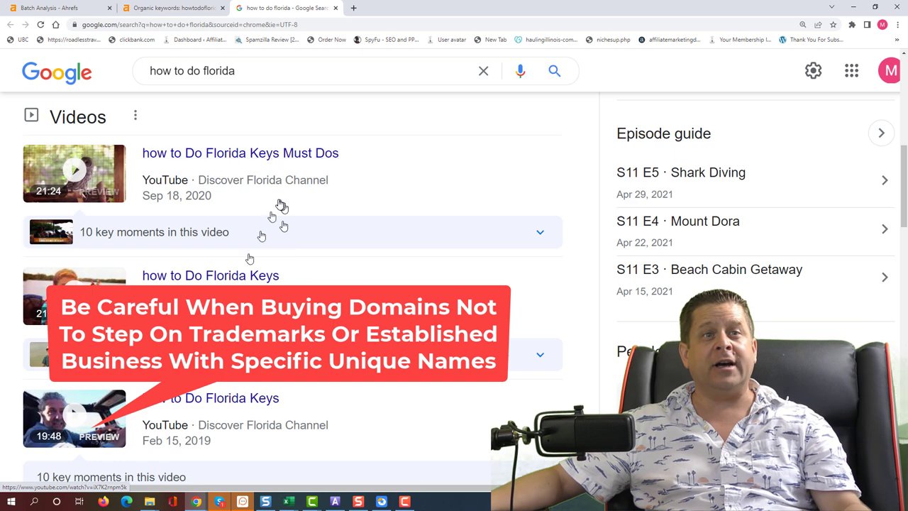
pyautogui.scroll(-5, 280, 203)
pyautogui.scroll(-5, 578, 378)
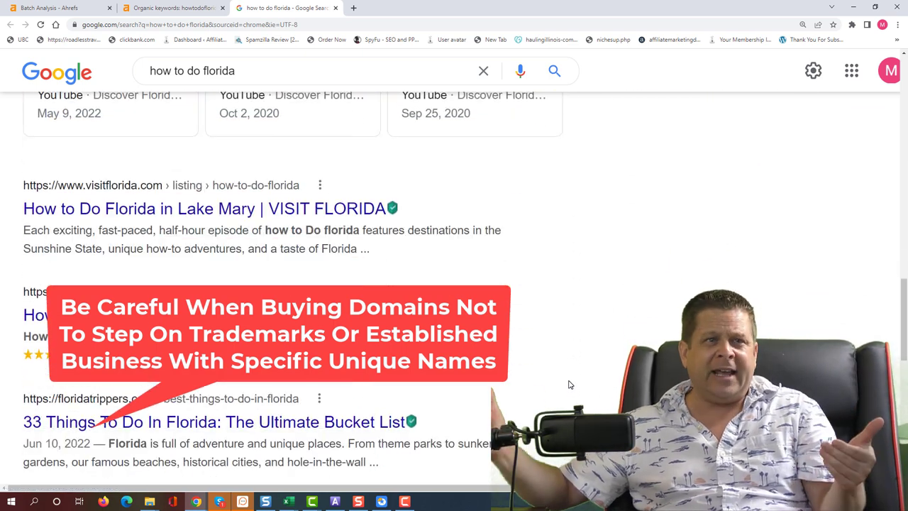
# Return to the Ahrefs organic keywords of howtodoflorida.com and examine the lower-ranking terms in the list.
pyautogui.click(168, 7)
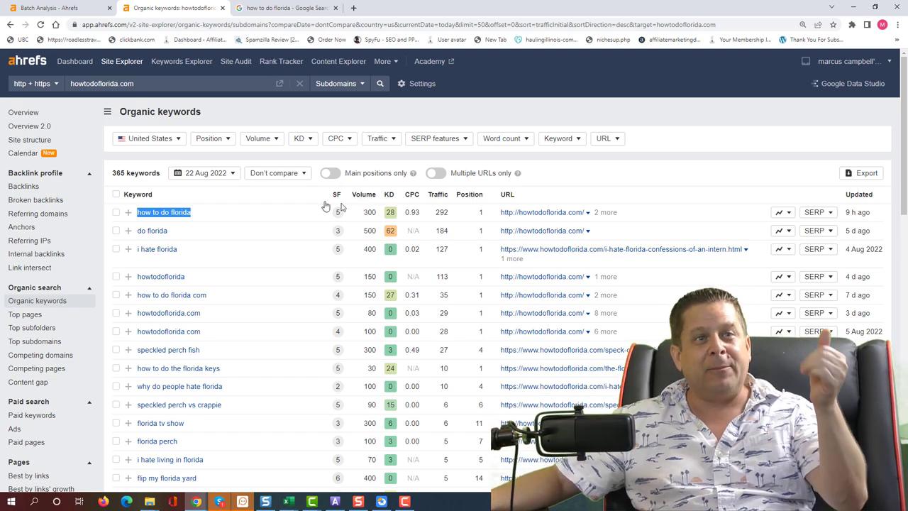
pyautogui.scroll(-12, 325, 206)
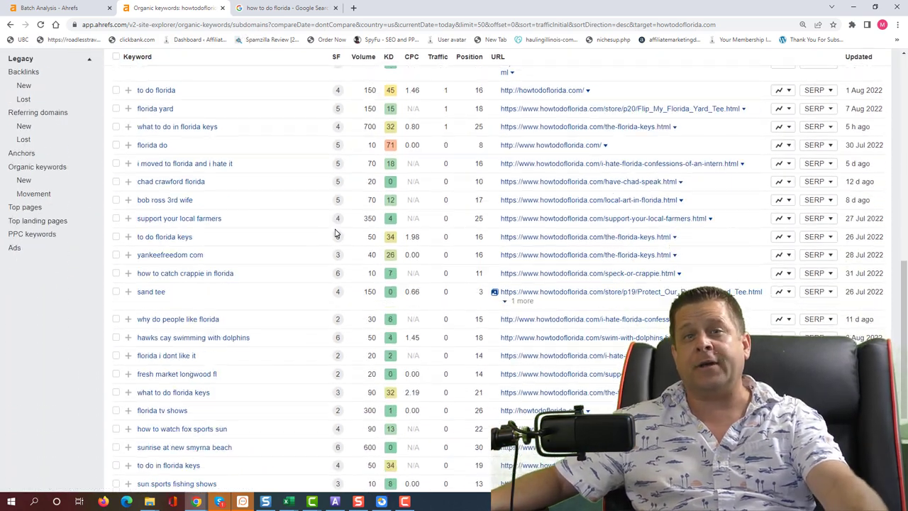
pyautogui.scroll(-1, 336, 233)
pyautogui.moveTo(335, 231)
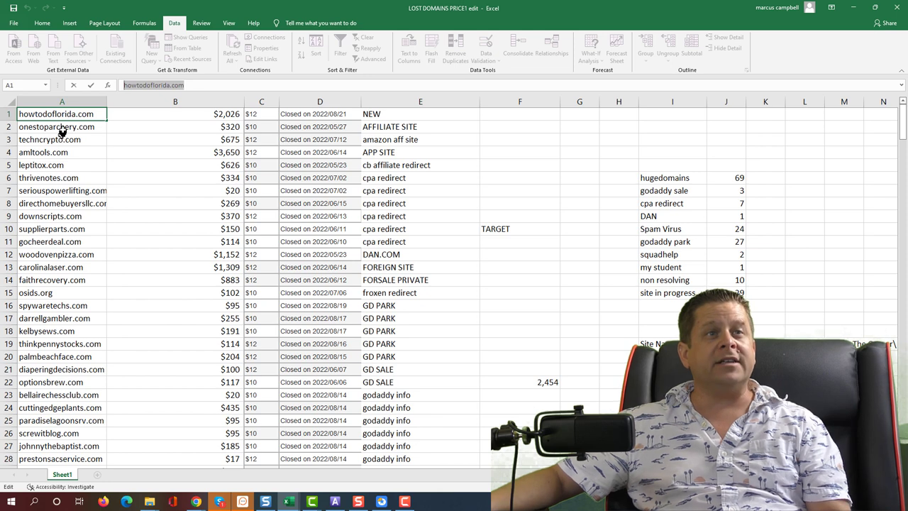
# Check the closing price of onestoparchery.com in row 2 of the workbook and load that domain's organic keywords in Ahrefs.
pyautogui.click(63, 131)
pyautogui.click(216, 126)
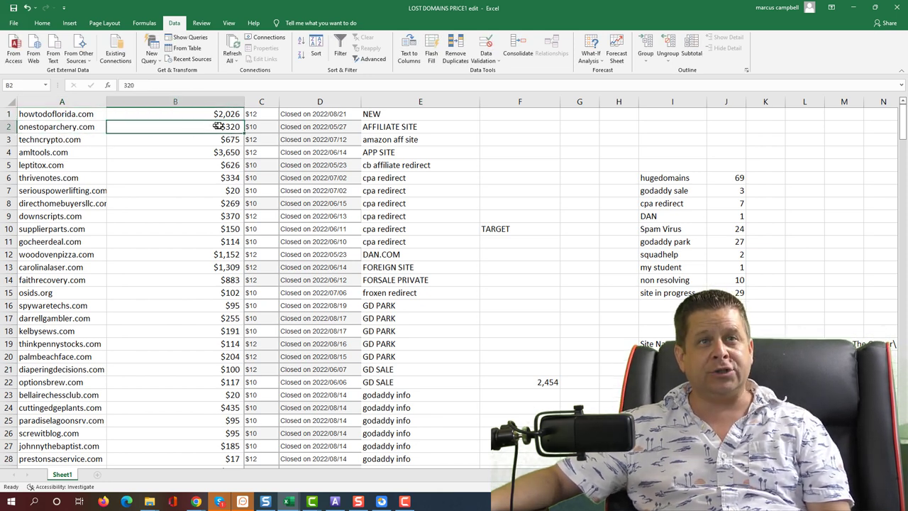
pyautogui.click(81, 129)
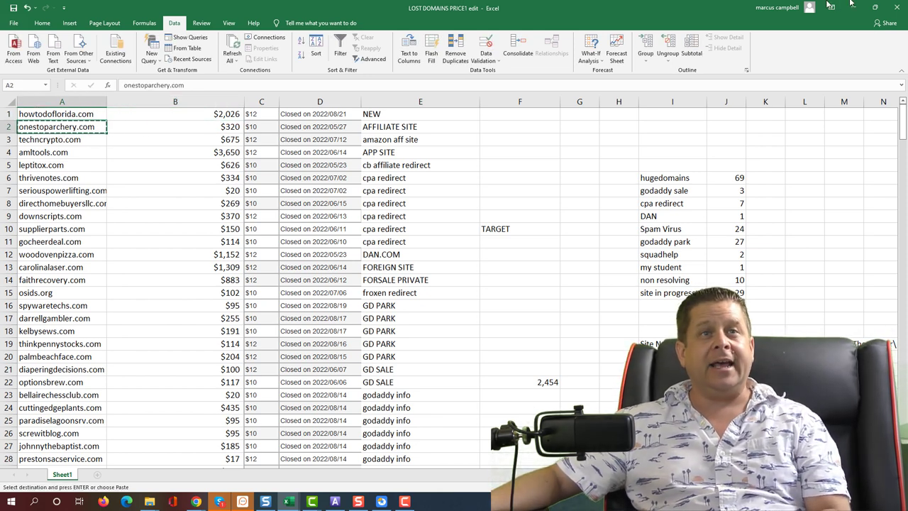
pyautogui.click(854, 7)
pyautogui.scroll(10, 205, 139)
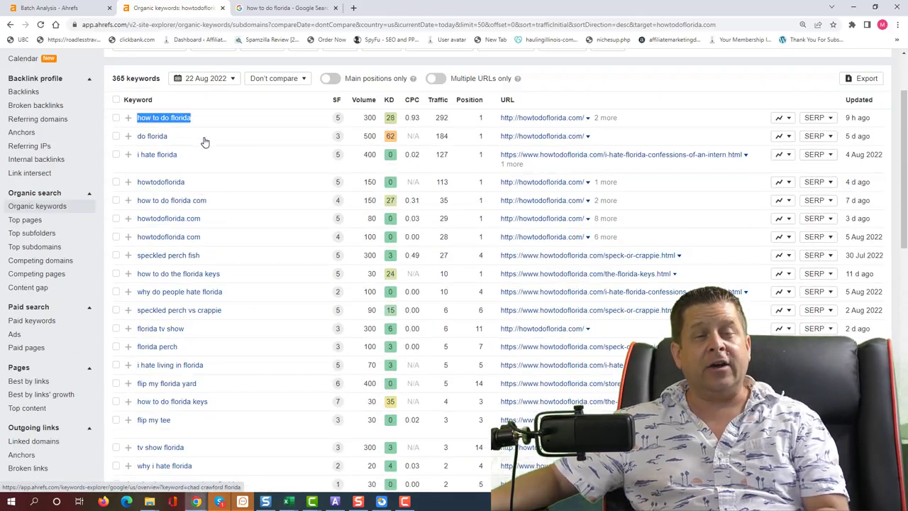
pyautogui.hotkey('ctrl', 'a')
pyautogui.hotkey('ctrl', 'v')
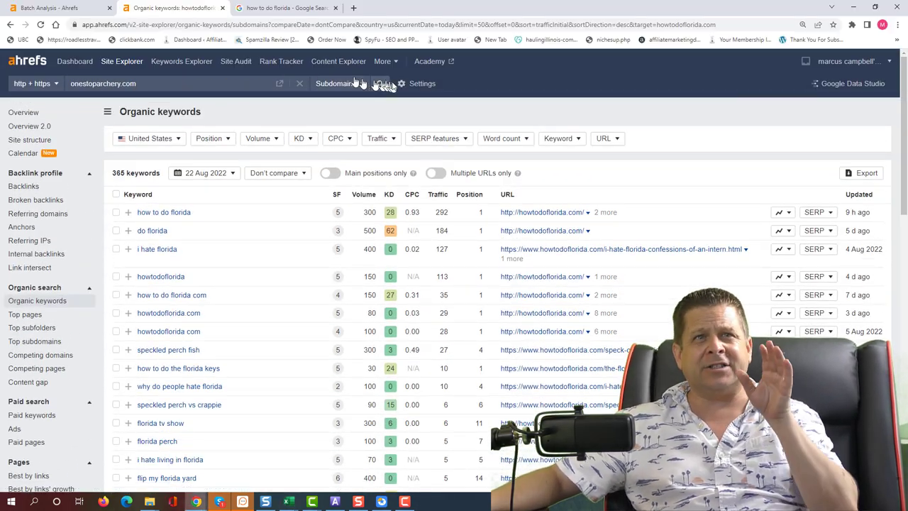
pyautogui.click(380, 85)
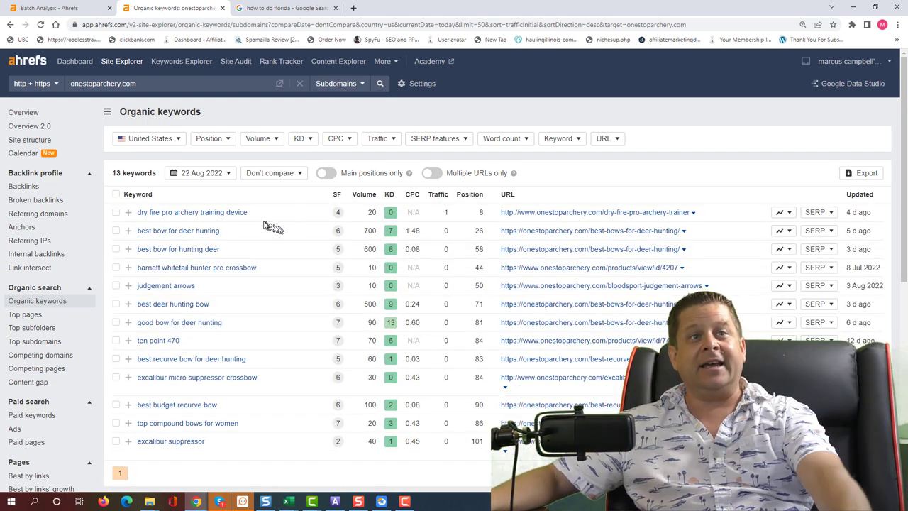
# Review the full organic keyword list of onestoparchery.com with its volumes and positions.
pyautogui.scroll(-2, 263, 230)
pyautogui.scroll(-2, 202, 199)
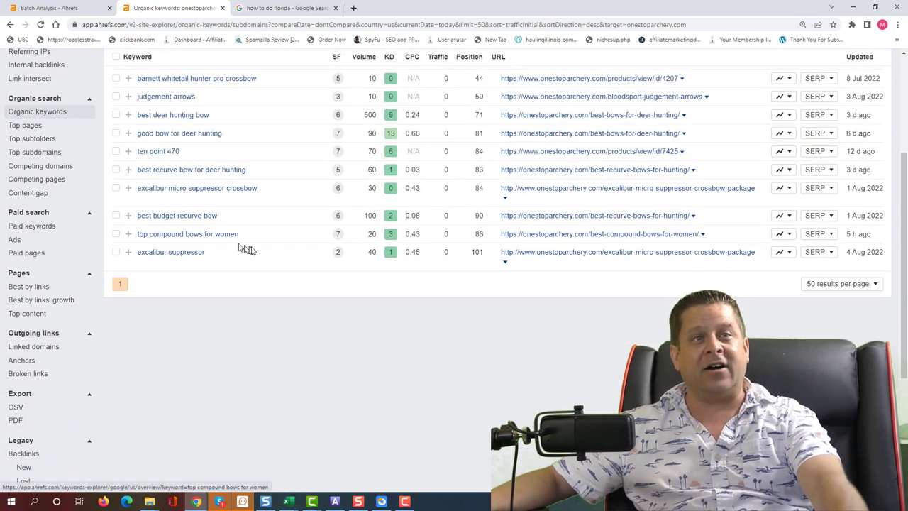
pyautogui.scroll(1, 257, 238)
pyautogui.scroll(2, 254, 223)
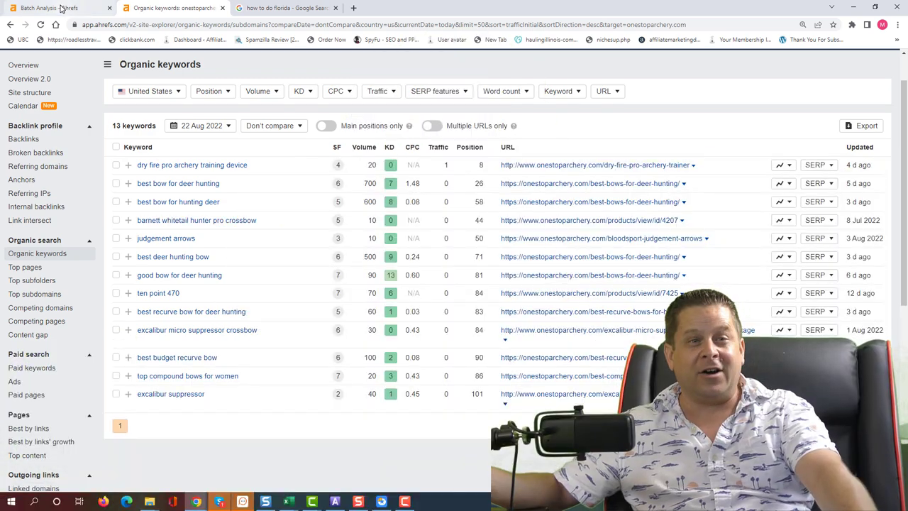
# Switch back to the Excel domain list, look down column A and pick compressiongear.com in row 34.
pyautogui.hotkey('alt', 'Tab')
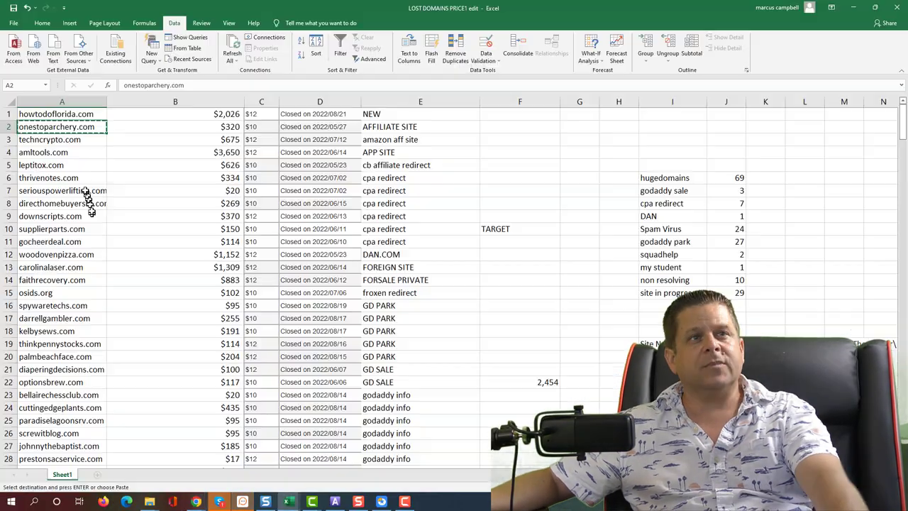
pyautogui.click(76, 169)
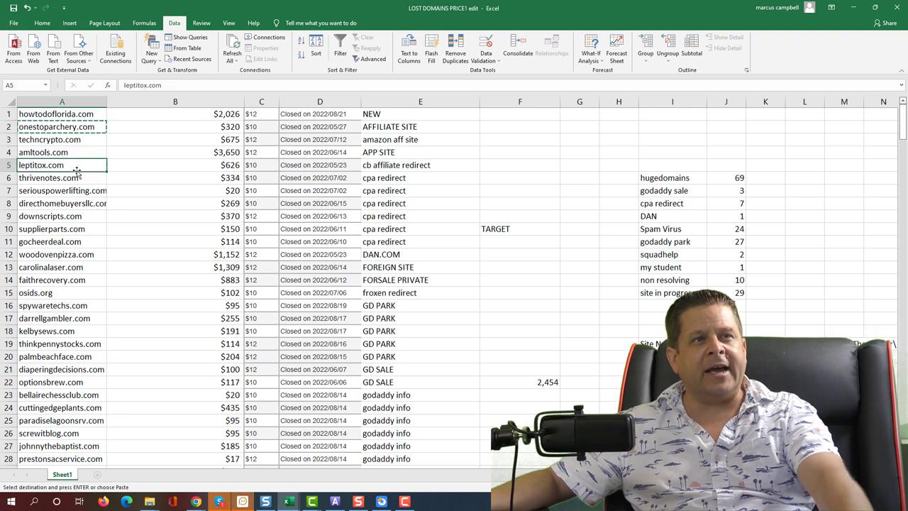
pyautogui.click(91, 283)
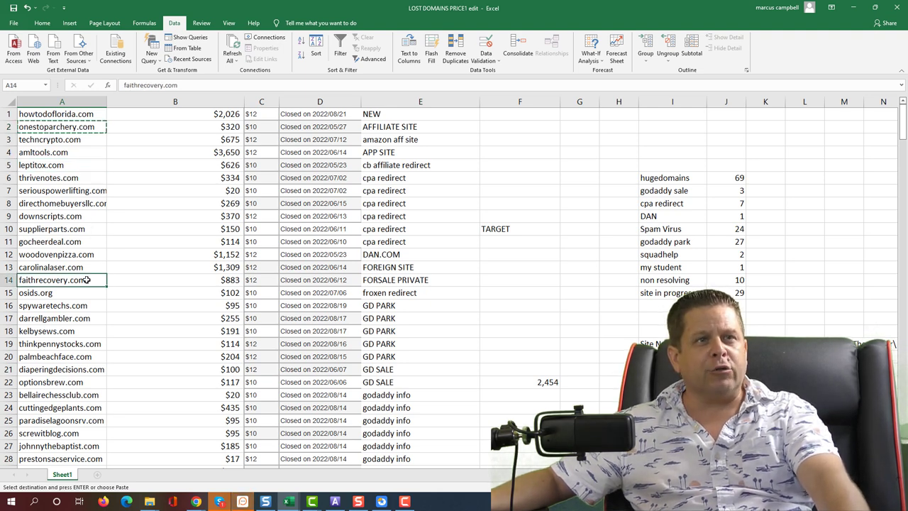
pyautogui.scroll(-3, 78, 305)
pyautogui.click(71, 319)
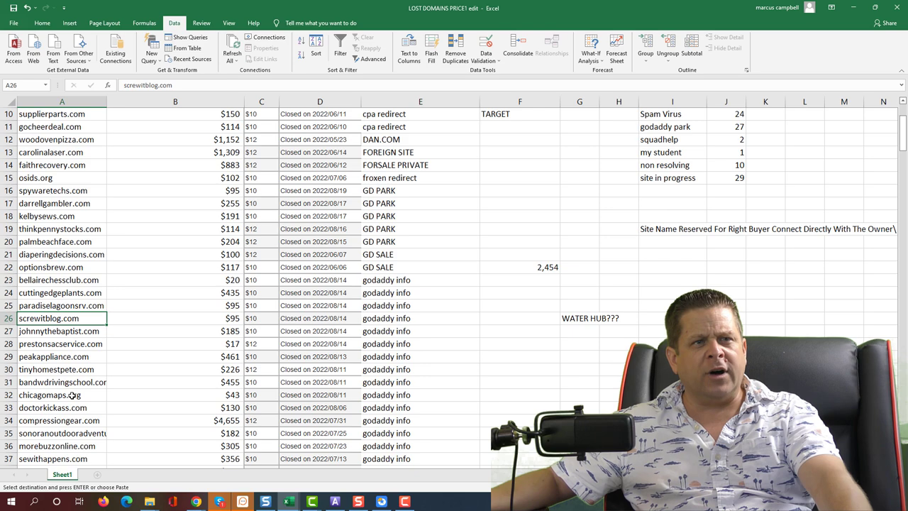
pyautogui.click(71, 420)
pyautogui.scroll(-1, 71, 420)
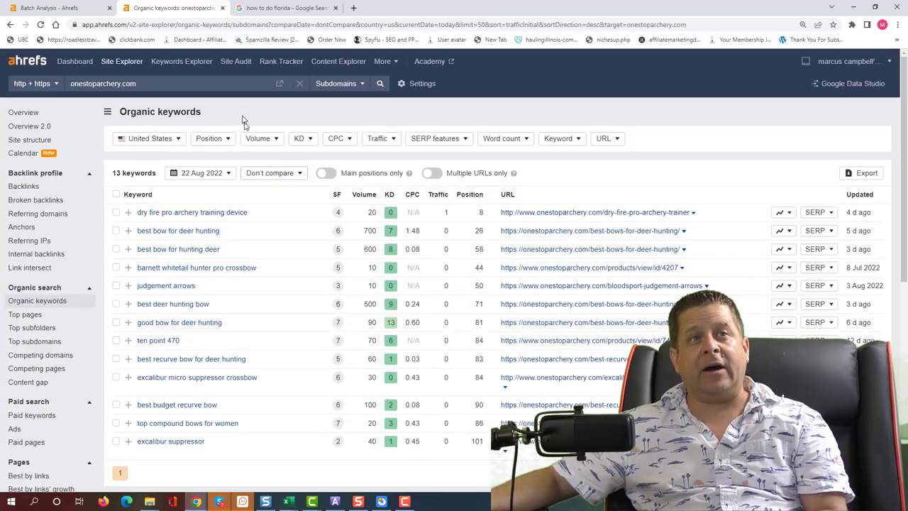
# Load the Ahrefs organic keywords for compressiongear.com in place of onestoparchery.com.
pyautogui.click(236, 84)
pyautogui.hotkey('ctrl', 'a')
pyautogui.write('compressiongear.com')
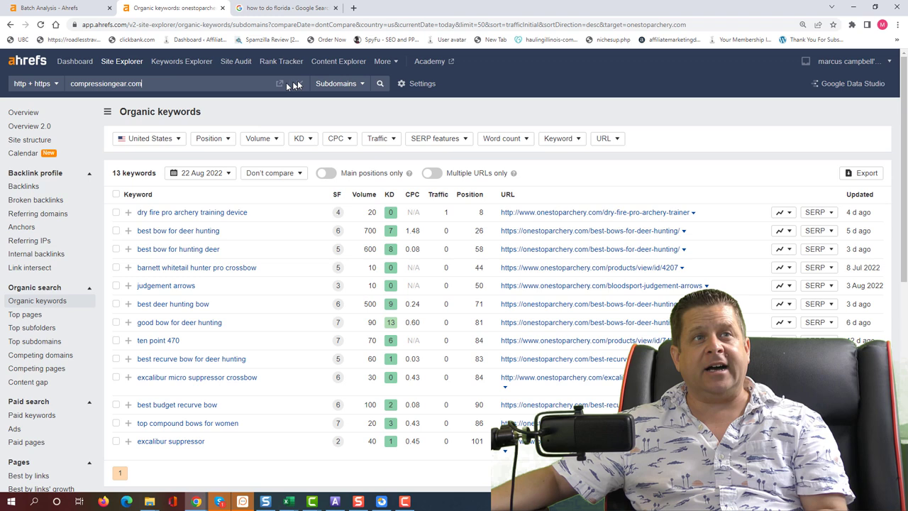
pyautogui.click(380, 84)
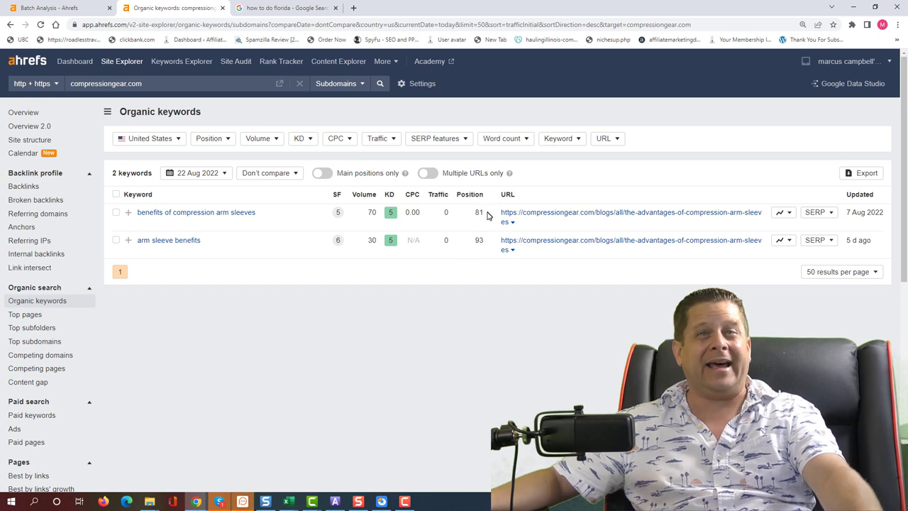
# Check the keyword volumes of compressiongear.com, and open its organic keyword movements report to examine the lost rankings.
pyautogui.click(379, 217)
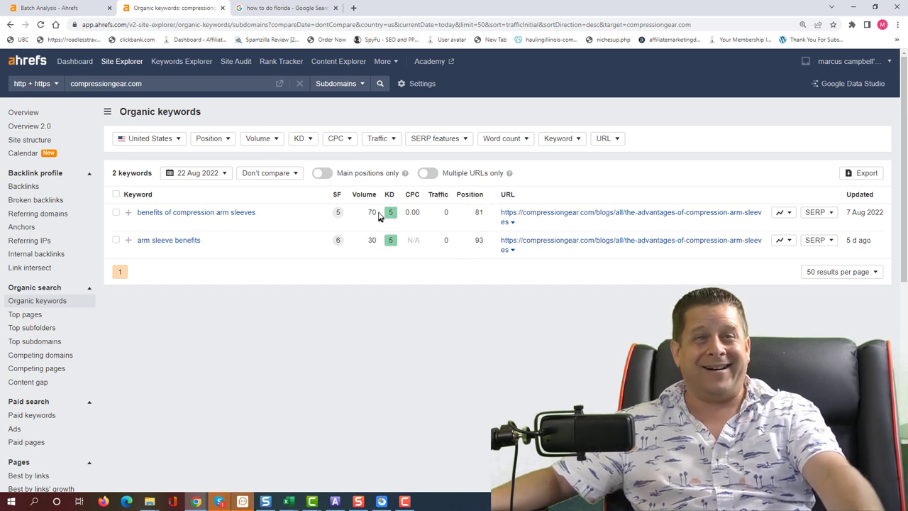
pyautogui.scroll(-6, 213, 270)
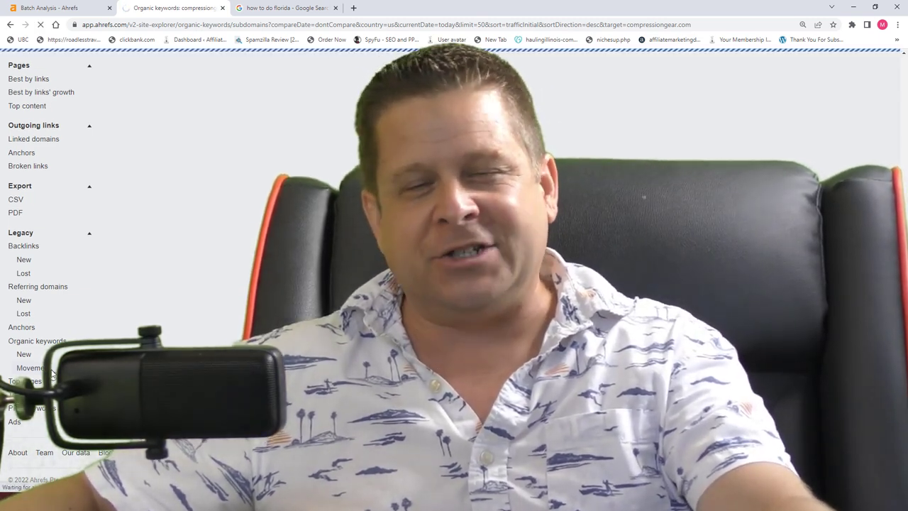
pyautogui.click(155, 323)
pyautogui.scroll(-8, 301, 227)
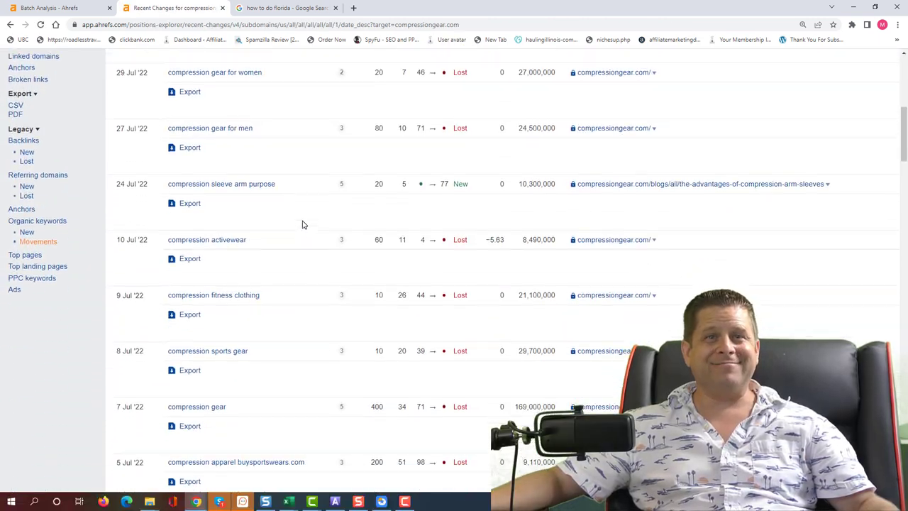
pyautogui.scroll(-5, 313, 213)
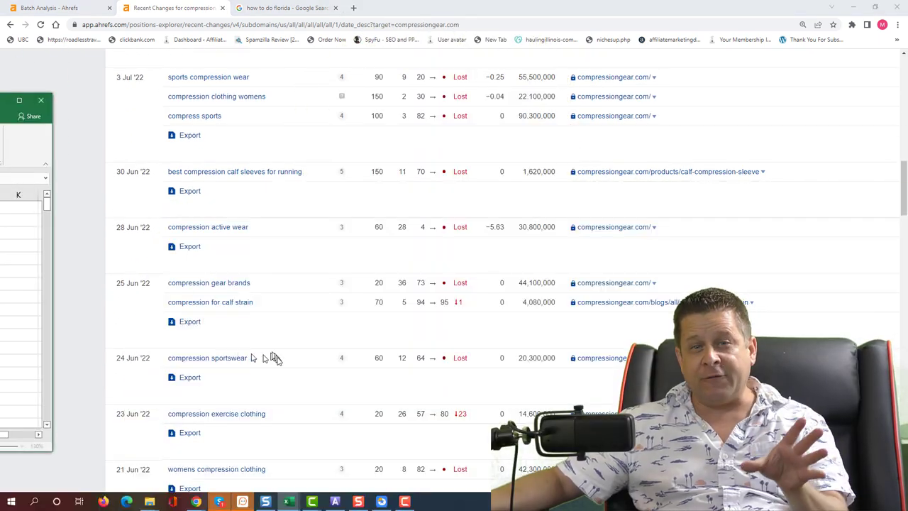
# From the Batch Analysis results, open the organic keyword reports of amltools.com, contactlesspaymentcards.com and nexttechreviews.com in separate browser tabs.
pyautogui.click(60, 9)
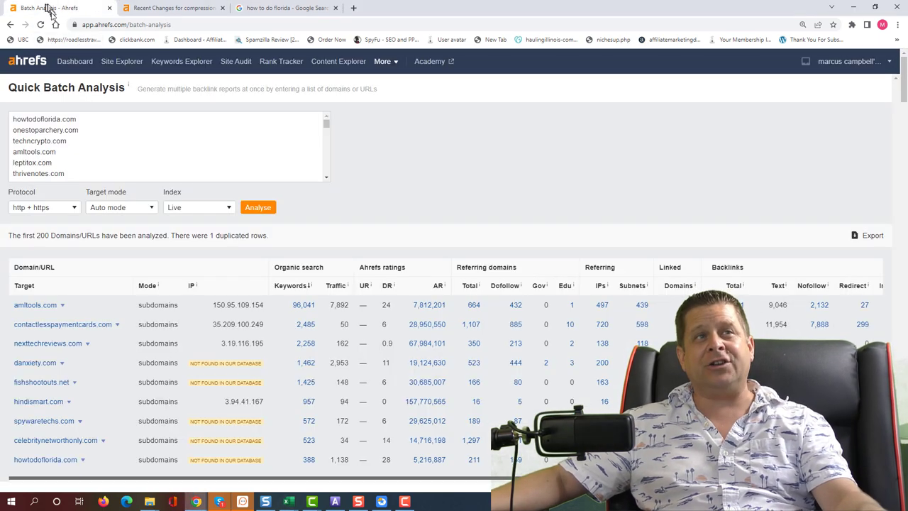
pyautogui.hotkey('alt', 'Tab')
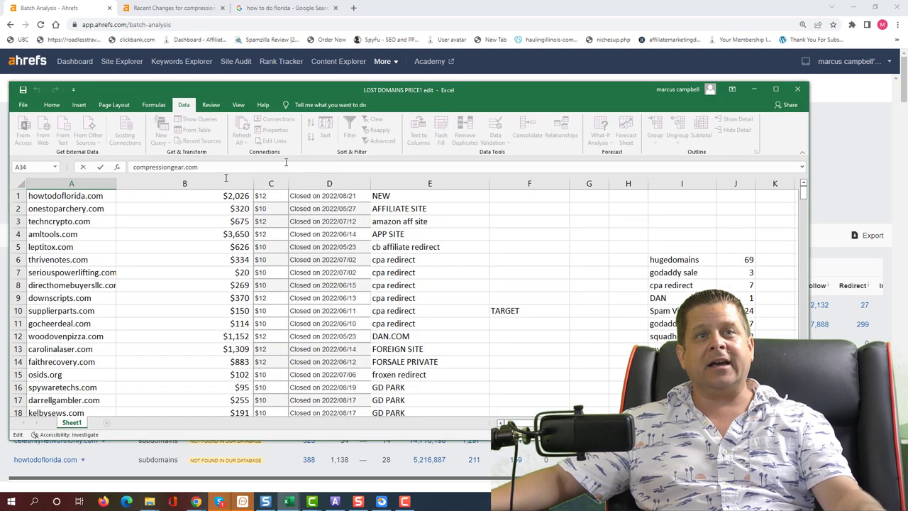
pyautogui.hotkey('alt', 'Tab')
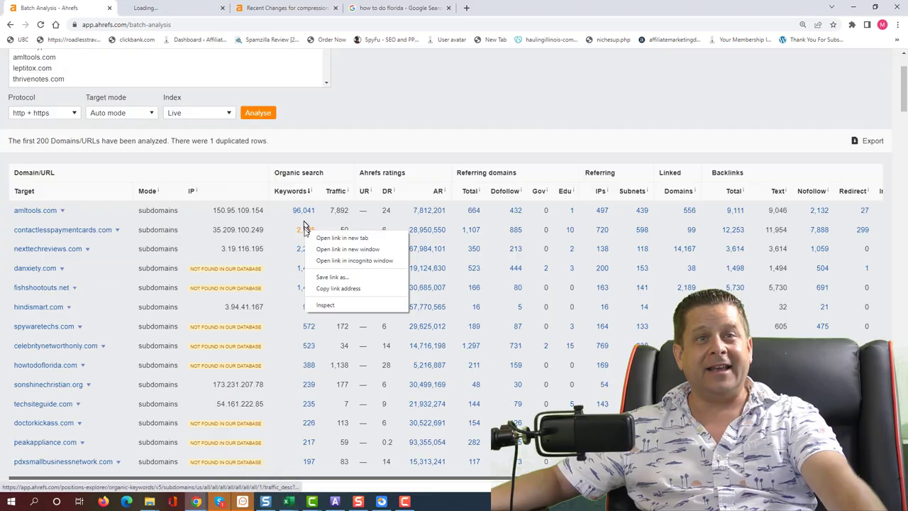
pyautogui.click(344, 234)
pyautogui.rightClick(313, 254)
pyautogui.click(343, 258)
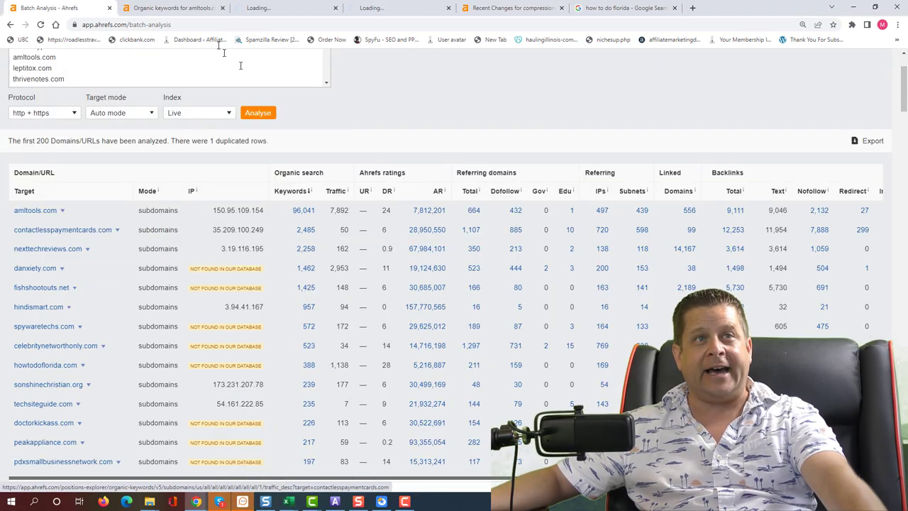
# Look through the organic keywords of amltools.com and contactlesspaymentcards.com, and close the three newly opened keyword reports.
pyautogui.click(193, 8)
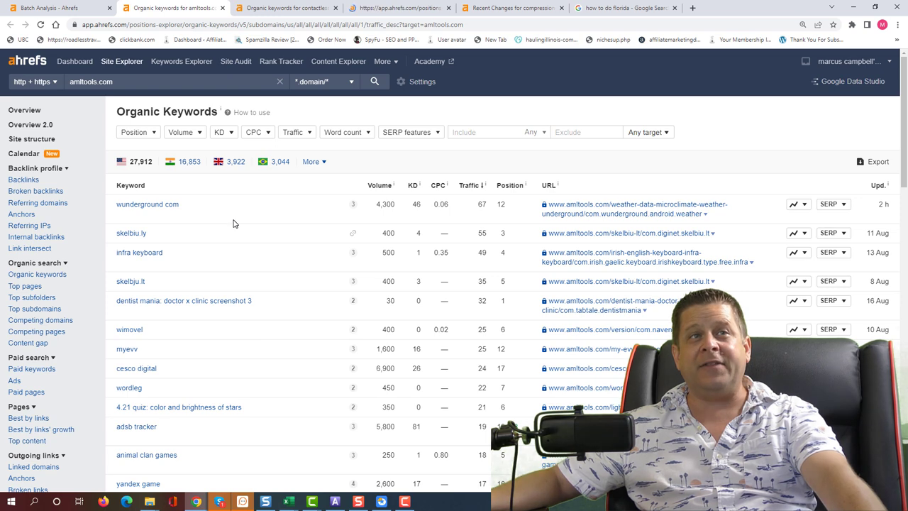
pyautogui.scroll(-5, 387, 146)
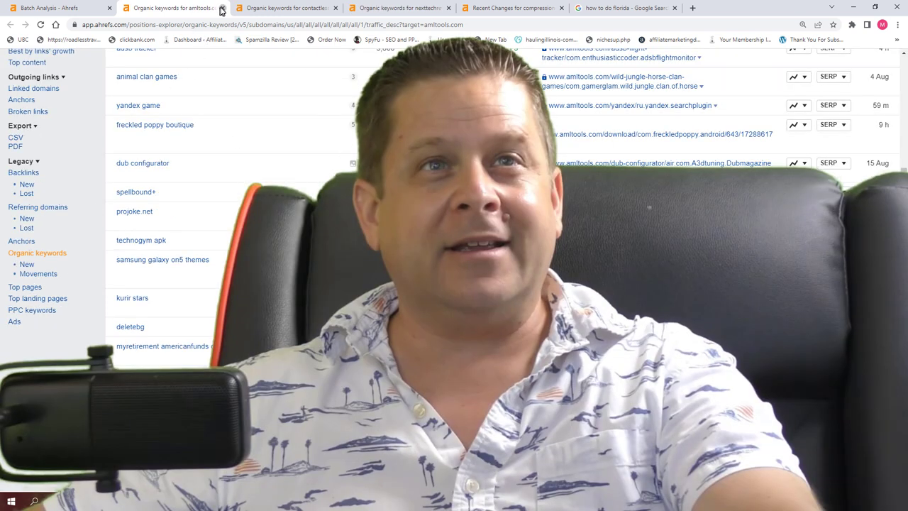
pyautogui.click(221, 7)
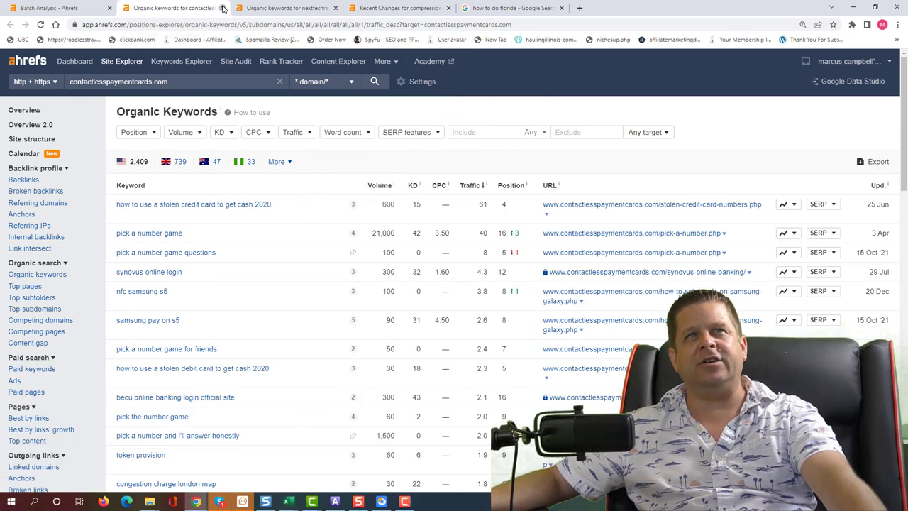
pyautogui.click(222, 8)
pyautogui.click(222, 8)
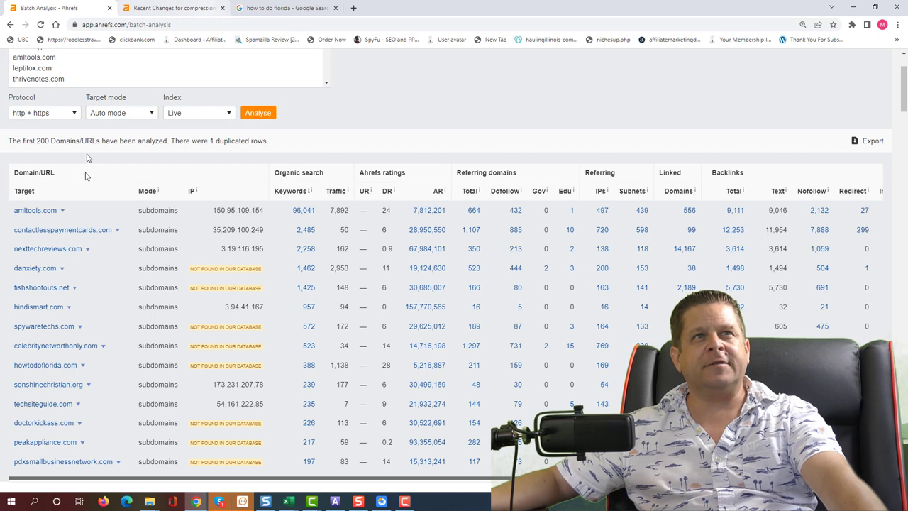
# Open the organic keywords of danxiety.com from the batch results and review its keywords, volumes and positions.
pyautogui.click(311, 268)
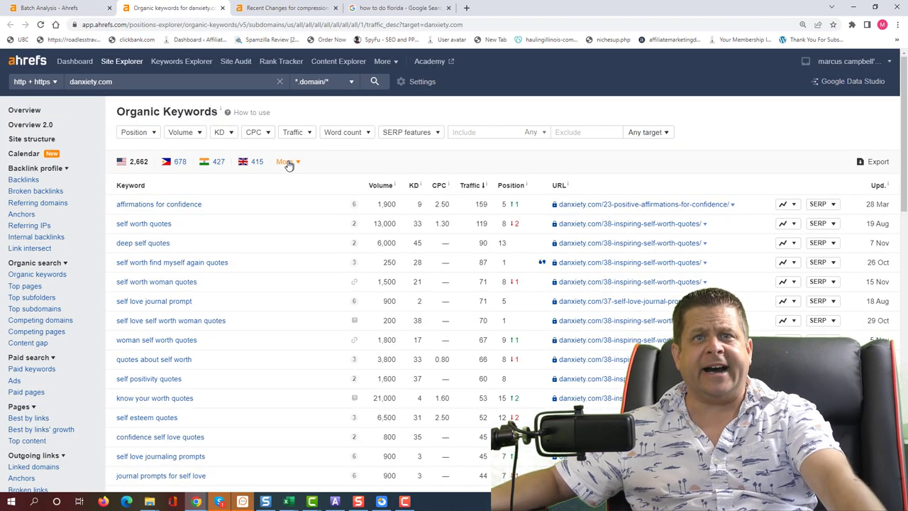
pyautogui.scroll(-2, 325, 178)
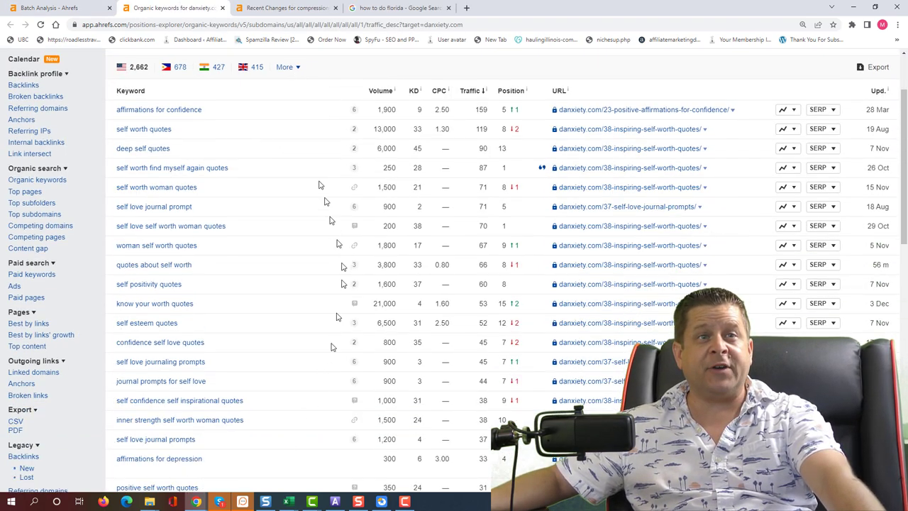
pyautogui.scroll(-2, 215, 399)
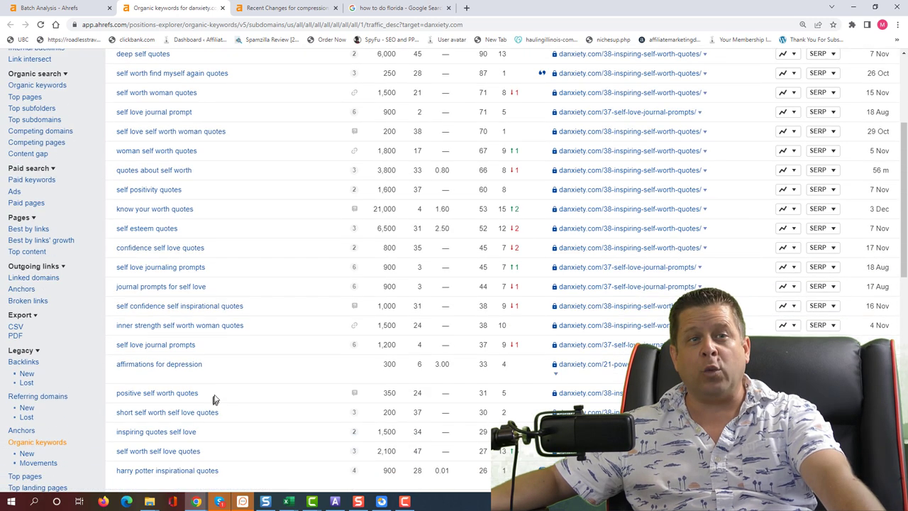
pyautogui.scroll(-2, 206, 142)
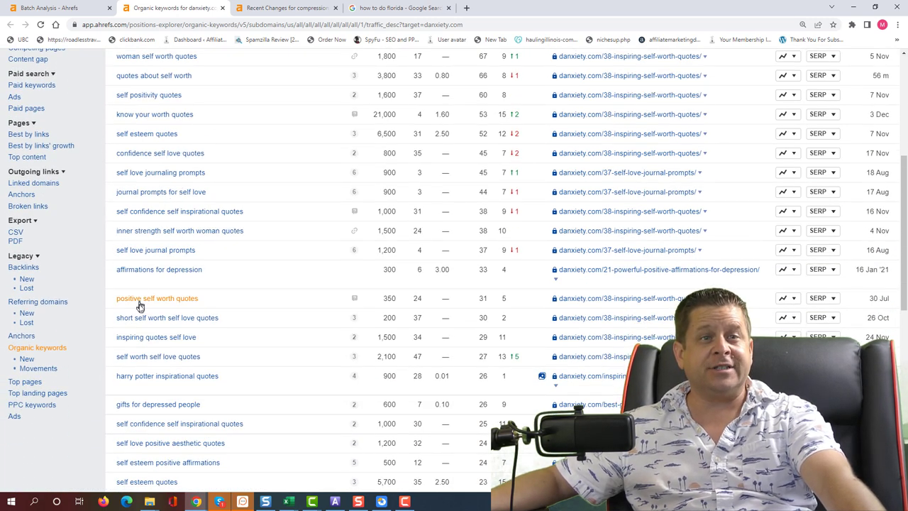
pyautogui.scroll(-1, 140, 306)
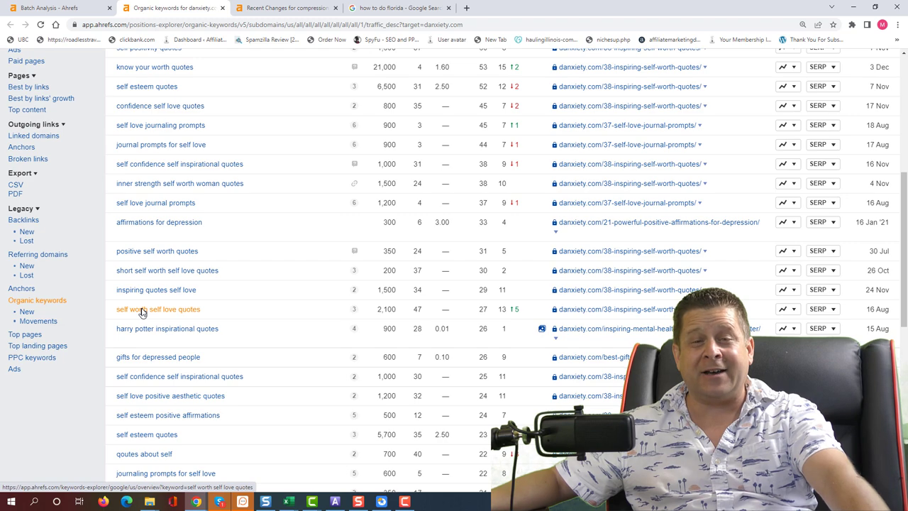
# Switch to the Excel domain list and check the sale price and buyer note for danxiety.com in row 120.
pyautogui.hotkey('alt', 'Tab')
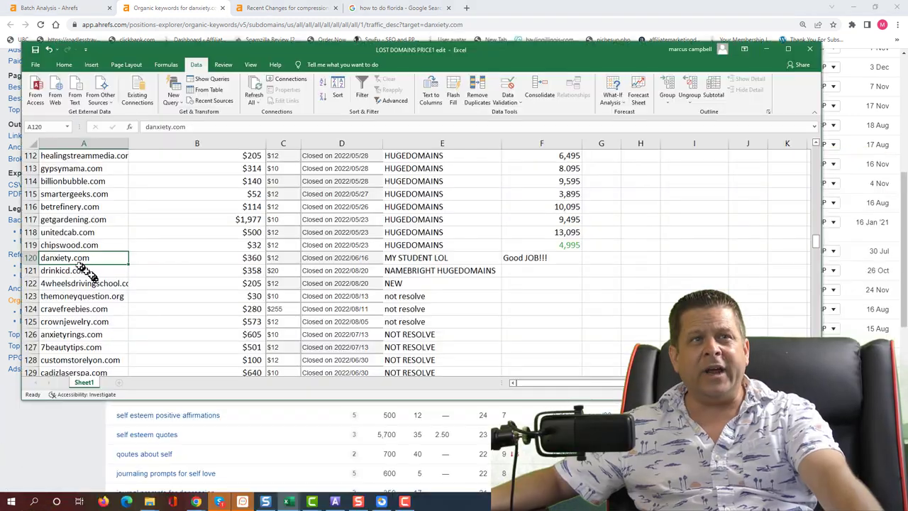
pyautogui.click(254, 260)
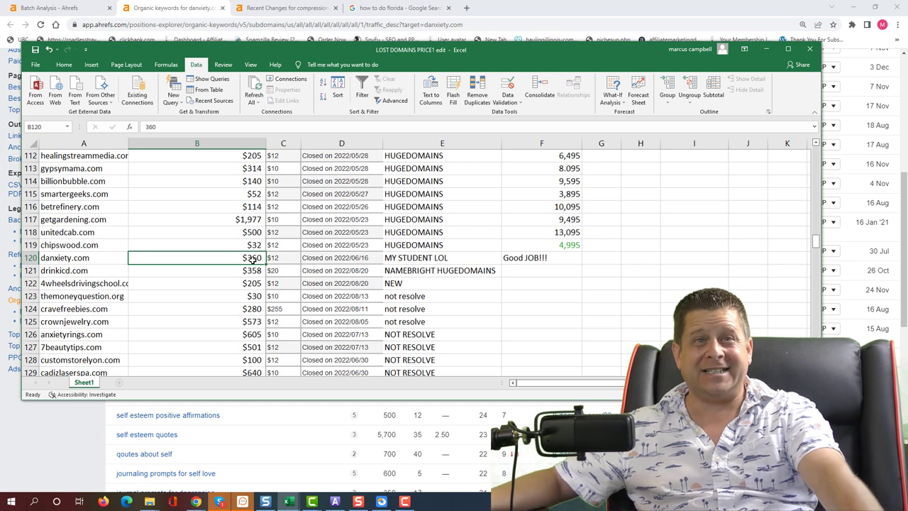
pyautogui.click(436, 257)
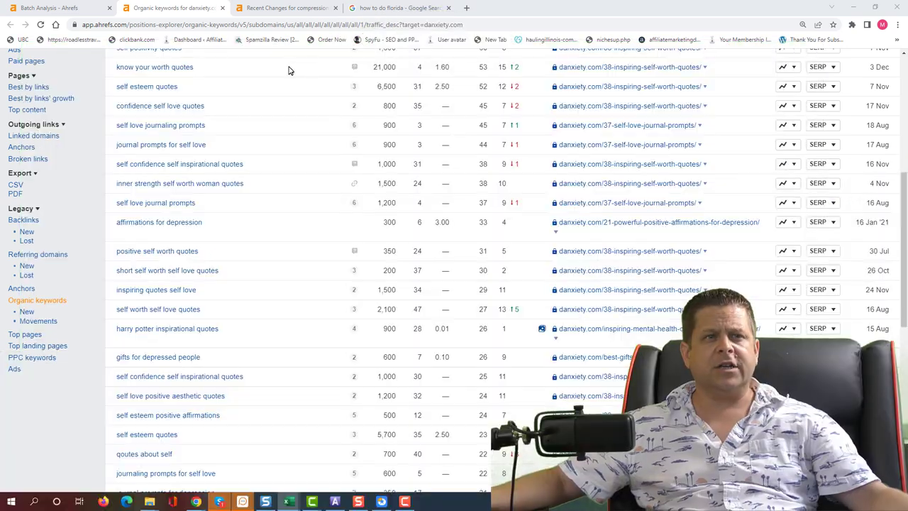
# Glance over the Batch Analysis results, and inspect the column B total and average below the last domain in Excel.
pyautogui.click(105, 7)
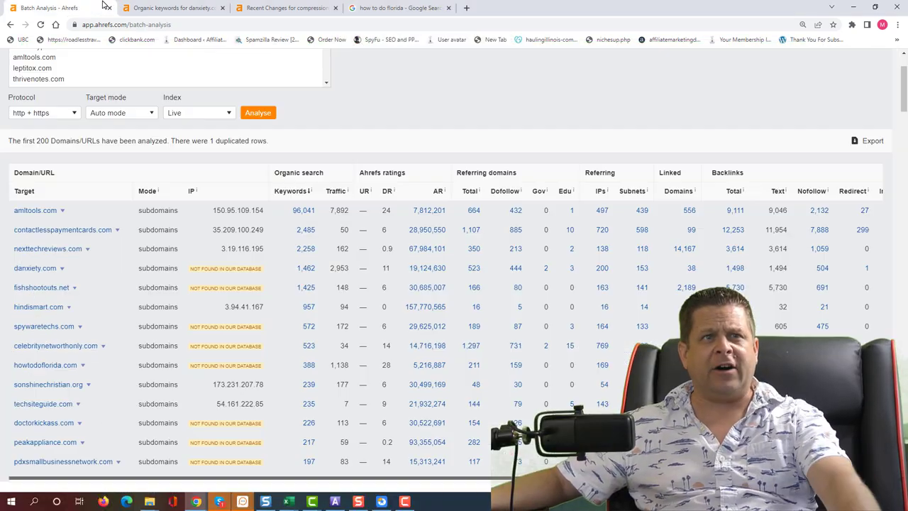
pyautogui.scroll(-2, 179, 234)
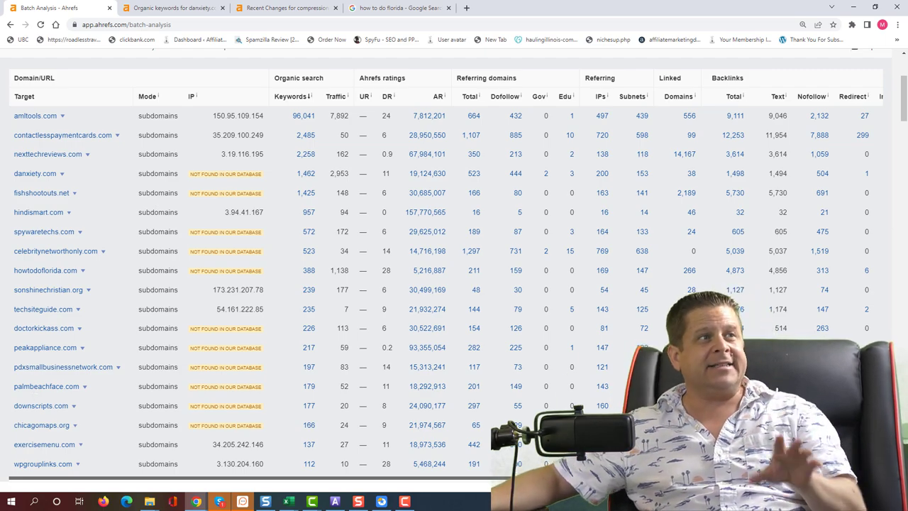
pyautogui.click(289, 502)
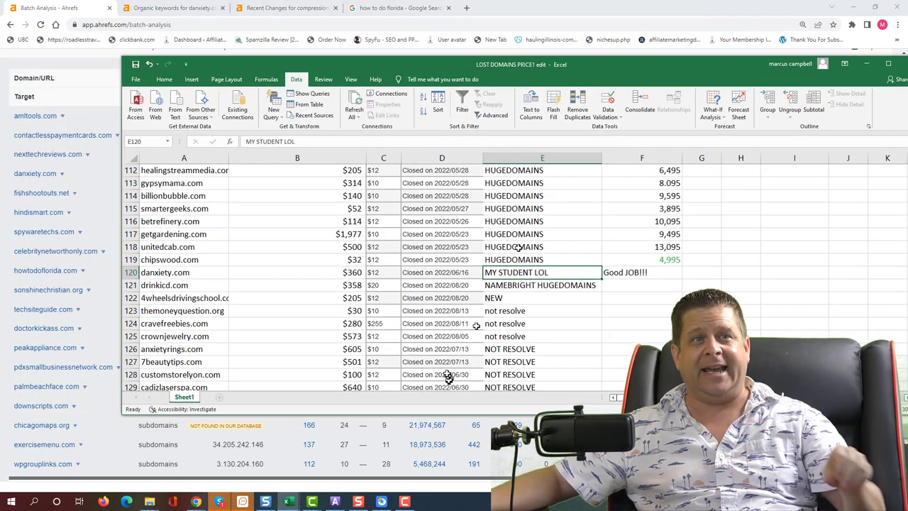
pyautogui.scroll(-20, 438, 223)
pyautogui.click(321, 237)
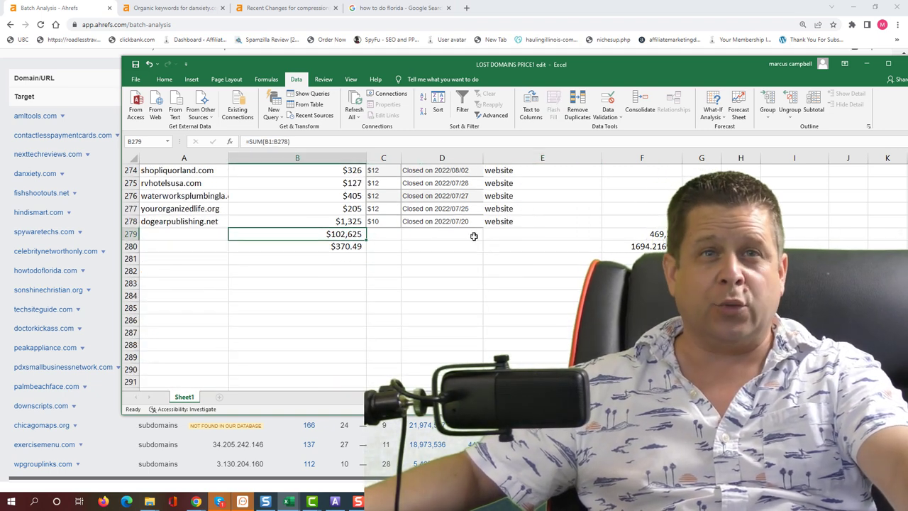
pyautogui.press('Down')
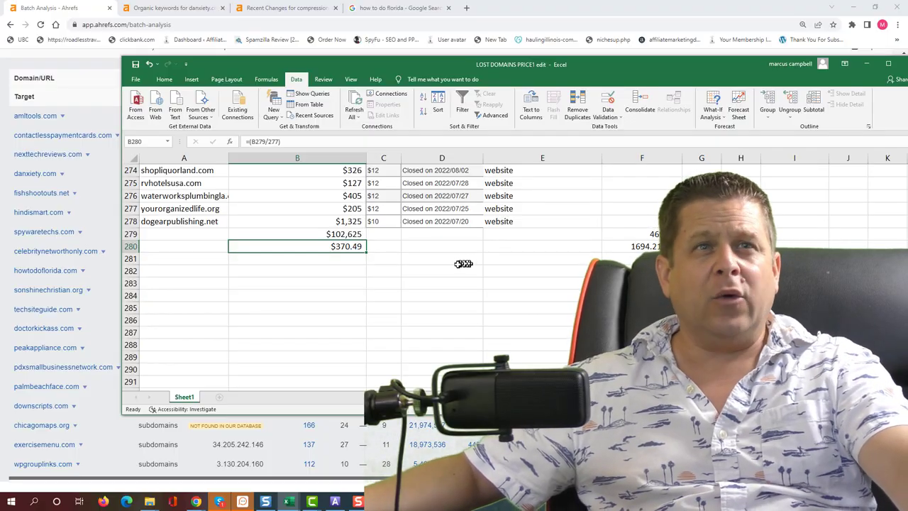
# Compare the auction prices and resale prices of the SQUADHELP domains swimtails.com and fundbeam.com in rows 270 and 271.
pyautogui.scroll(3, 463, 264)
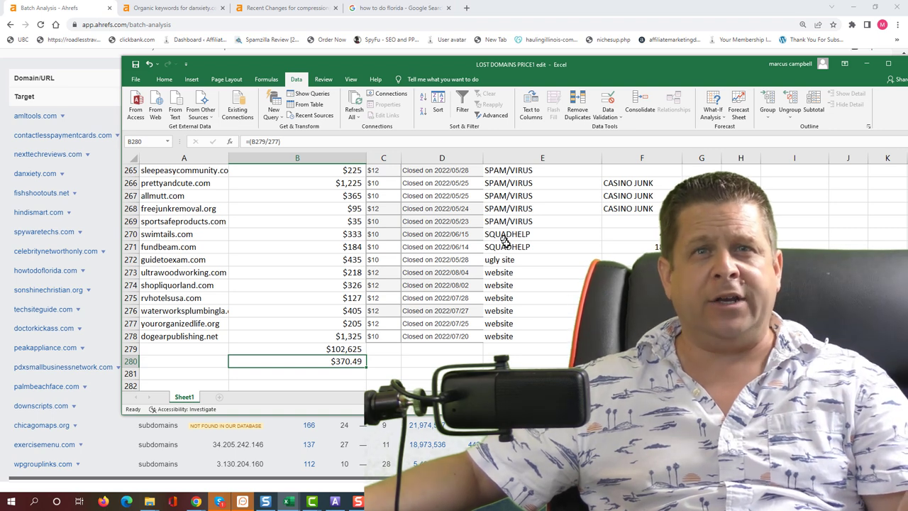
pyautogui.moveTo(543, 237); pyautogui.dragTo(591, 248)
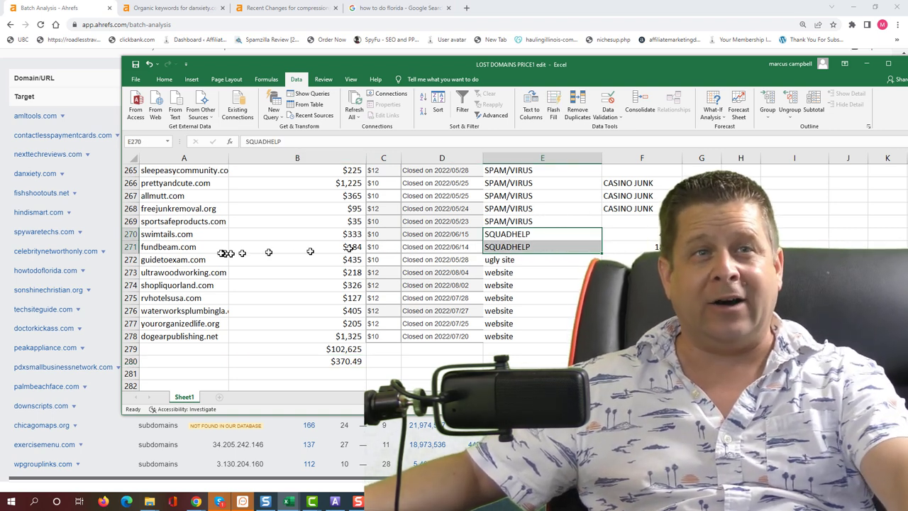
pyautogui.click(216, 246)
pyautogui.click(214, 235)
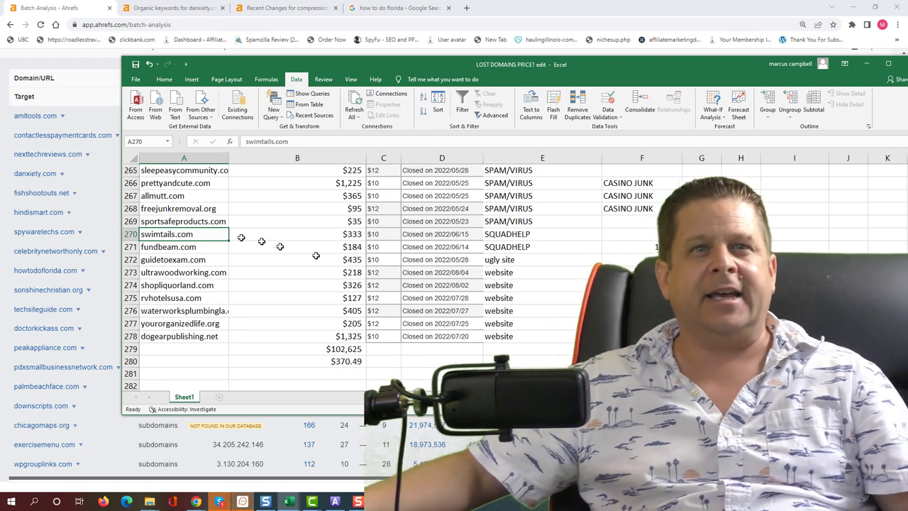
pyautogui.click(352, 250)
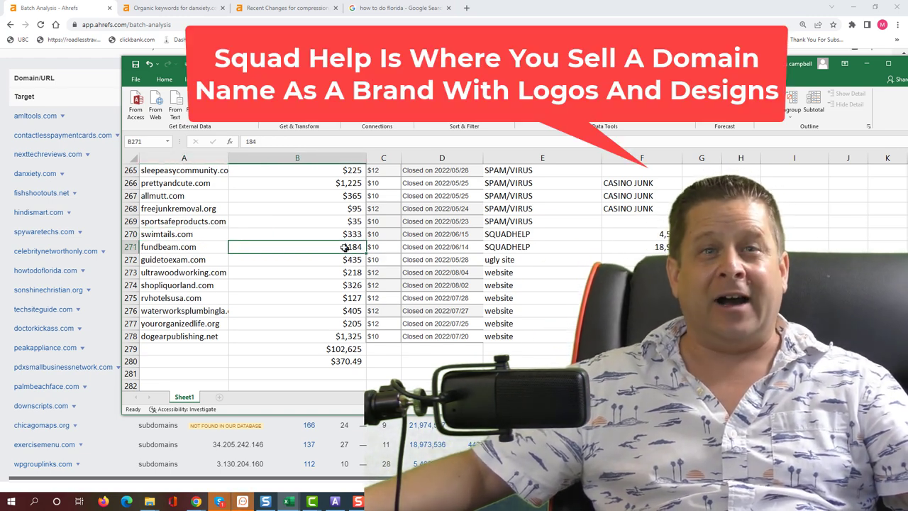
pyautogui.click(628, 250)
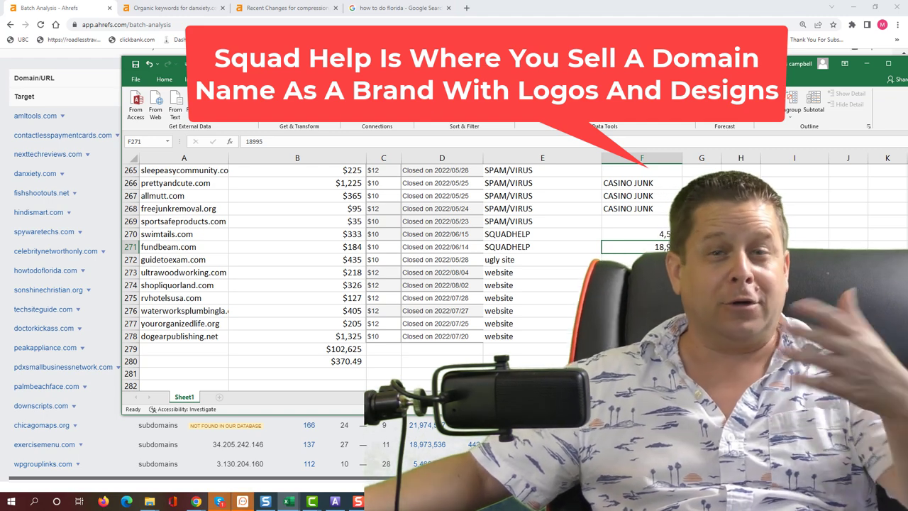
pyautogui.click(303, 235)
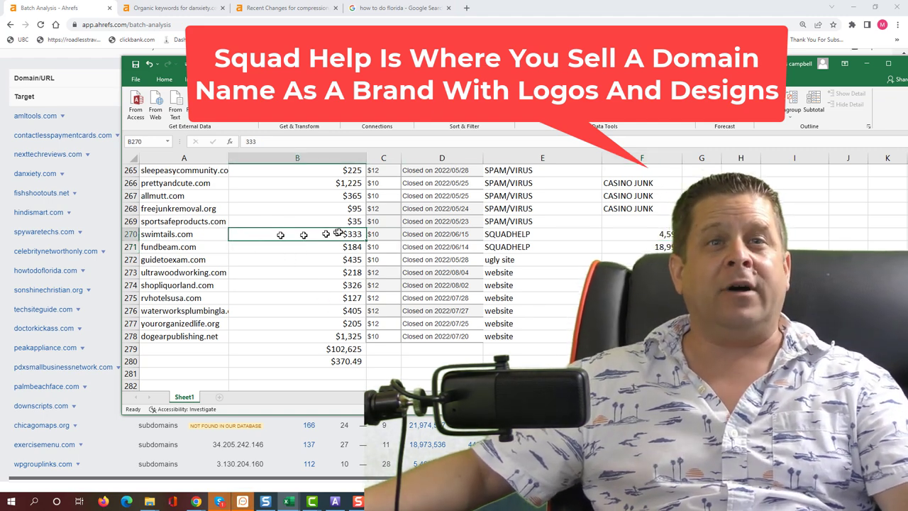
pyautogui.click(671, 234)
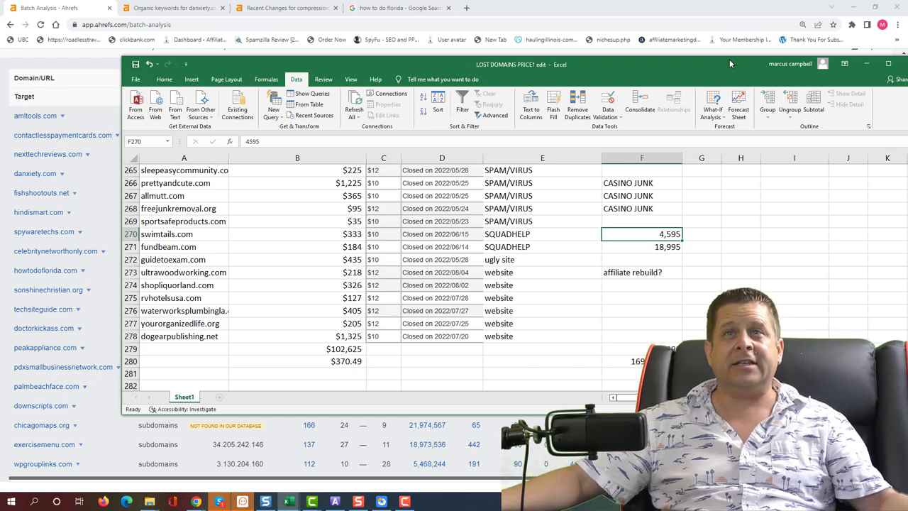
# Switch to the hugedomains workbook and inspect the purchase price total and average in column B and the average resale price in column F.
pyautogui.moveTo(730, 63); pyautogui.dragTo(14, 64)
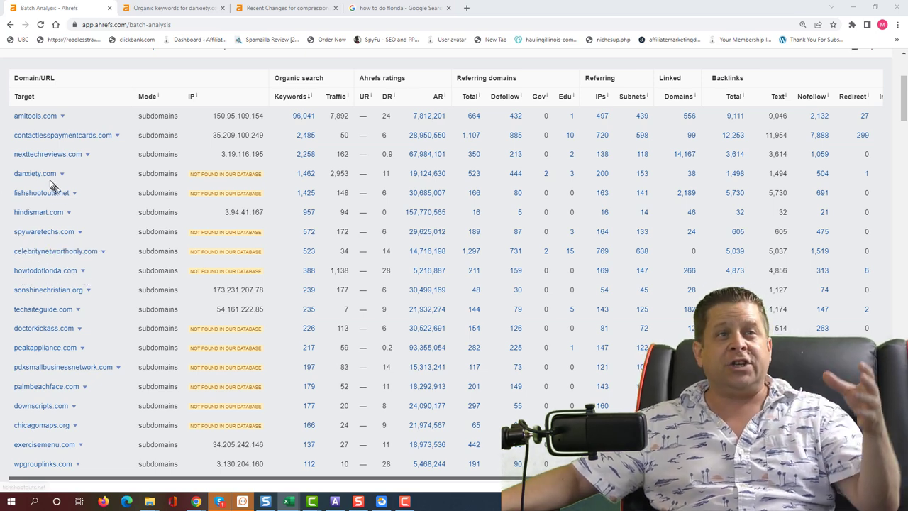
pyautogui.scroll(-1, 193, 254)
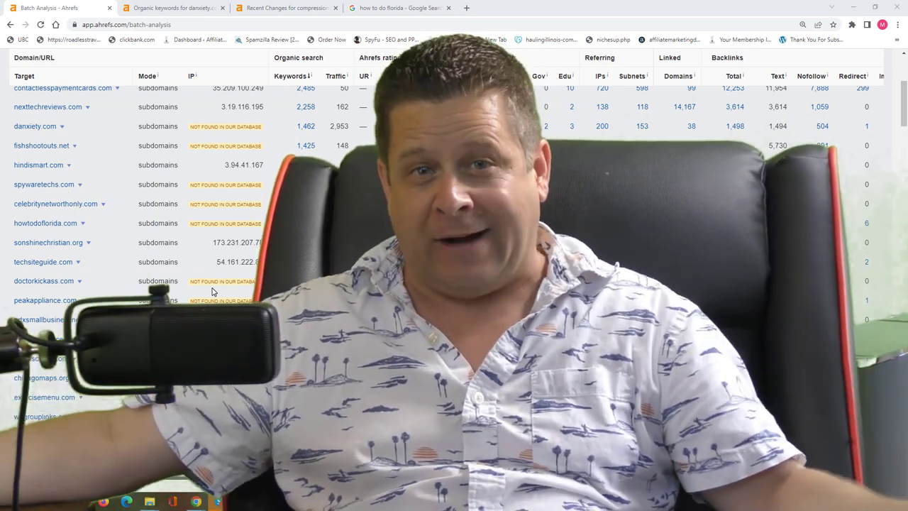
pyautogui.hotkey('alt', 'Tab')
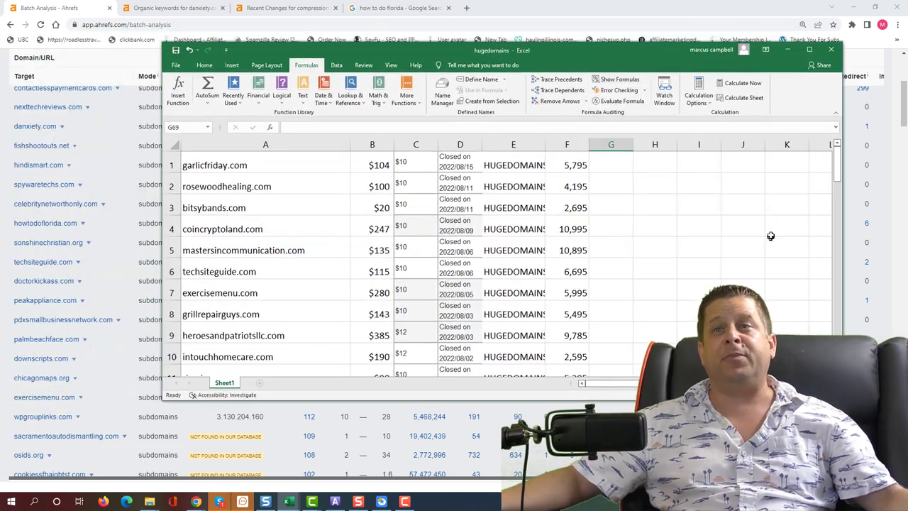
pyautogui.scroll(-20, 669, 227)
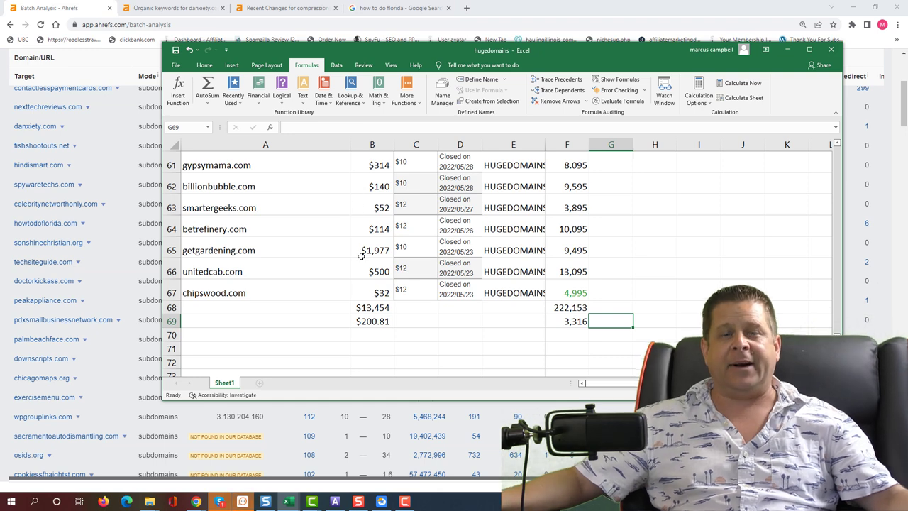
pyautogui.click(381, 308)
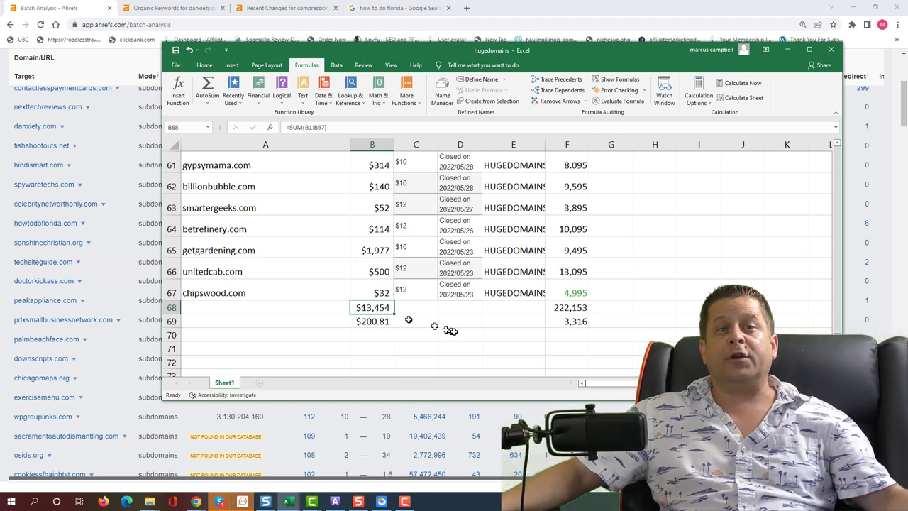
pyautogui.click(383, 324)
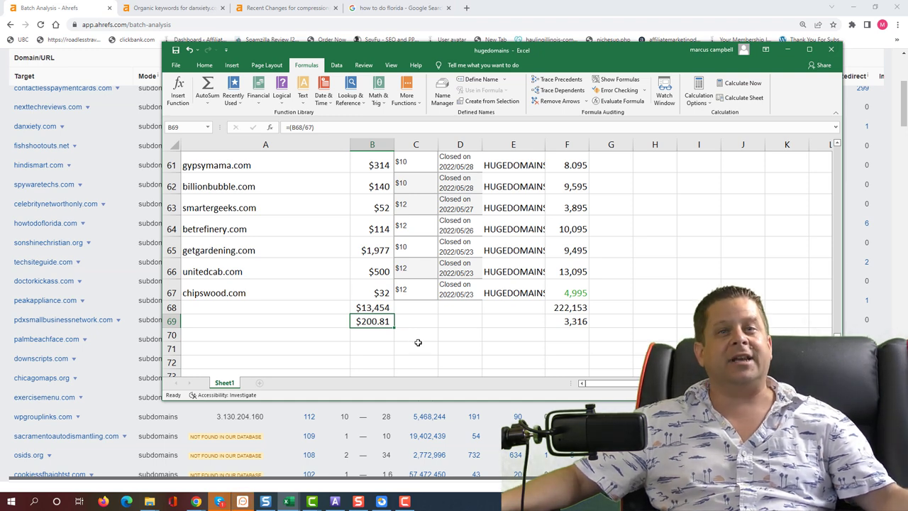
pyautogui.click(571, 323)
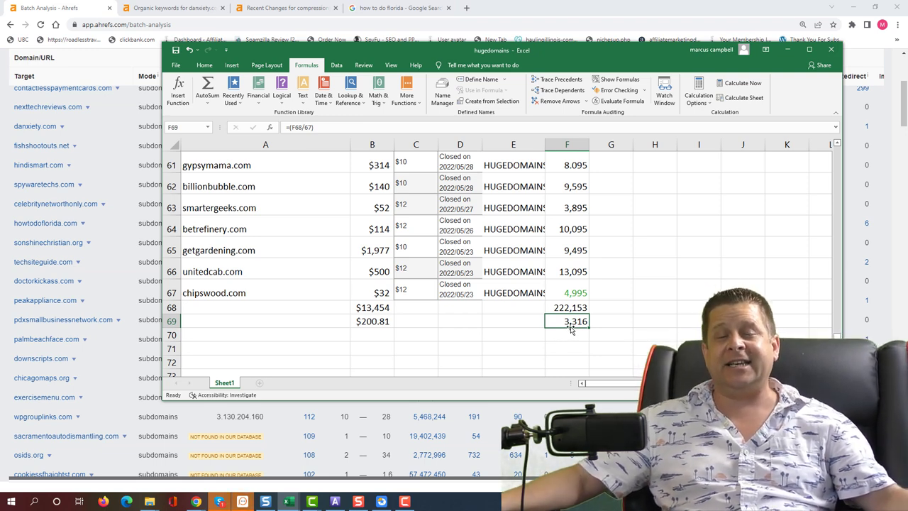
# Inspect the resale price total in F68 and look back over the hugedomains domain list above it.
pyautogui.click(581, 308)
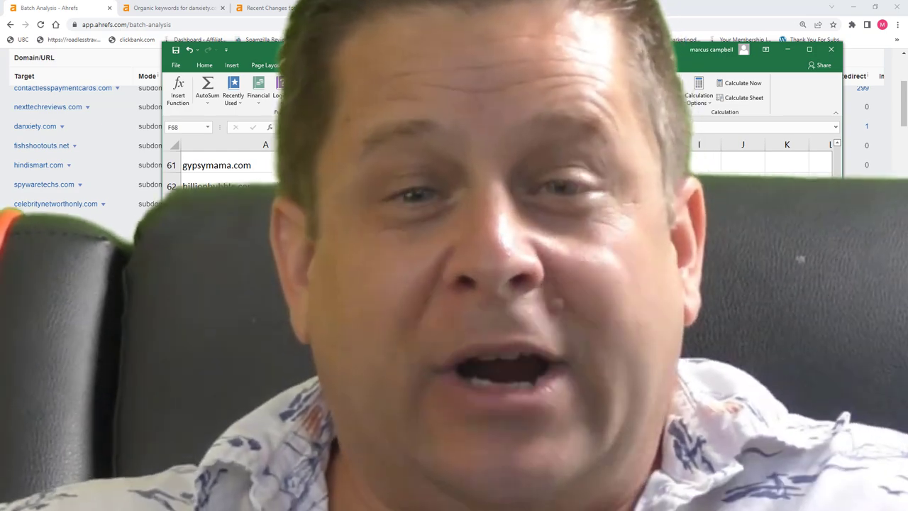
pyautogui.scroll(6, 497, 319)
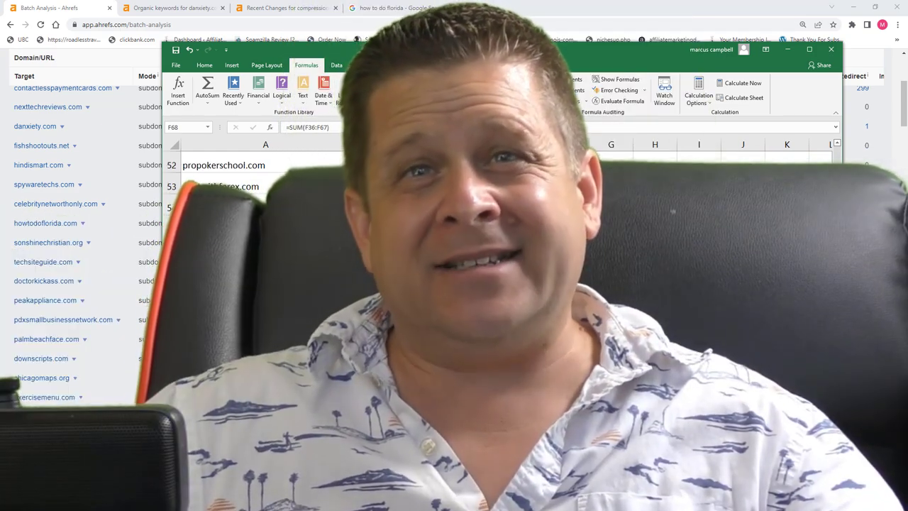
pyautogui.scroll(9, 497, 319)
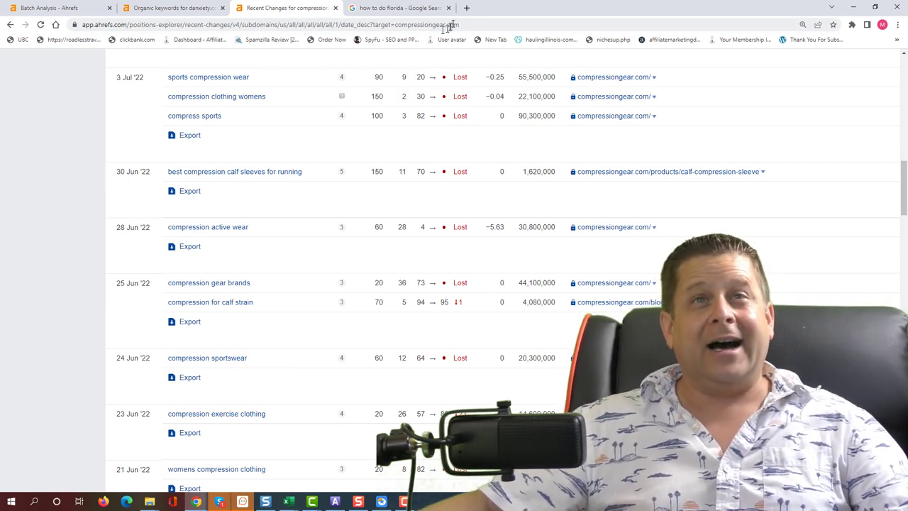
# Search Google for anniston septic and find the annistonseptic.com listing in the results.
pyautogui.click(438, 8)
pyautogui.tripleClick(341, 67)
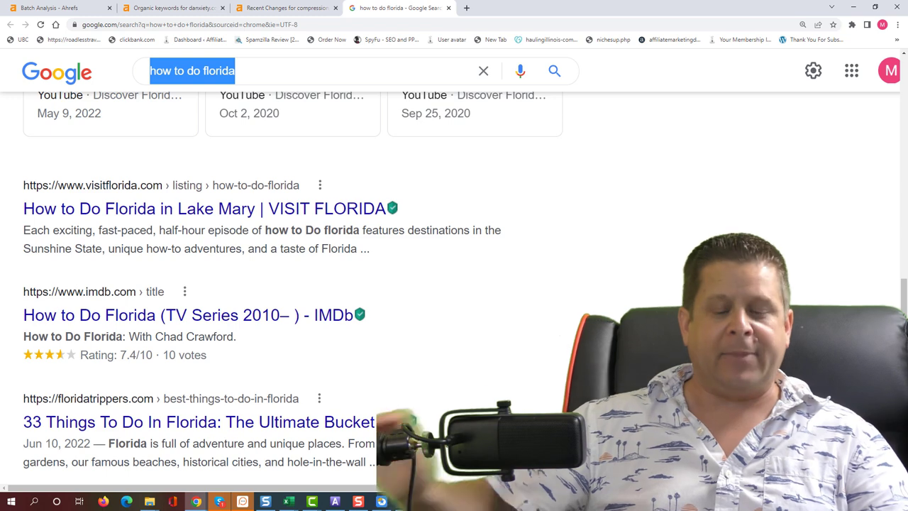
pyautogui.write('anniston')
pyautogui.press('Down')
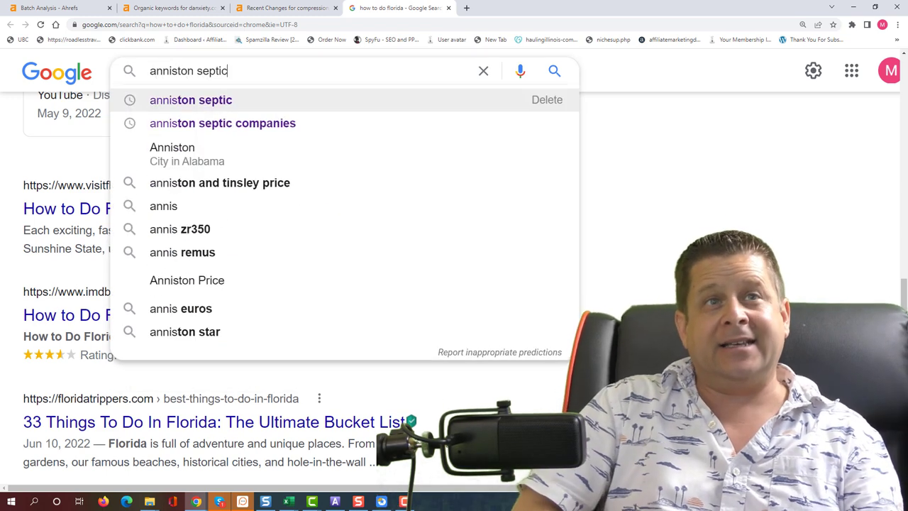
pyautogui.press('Return')
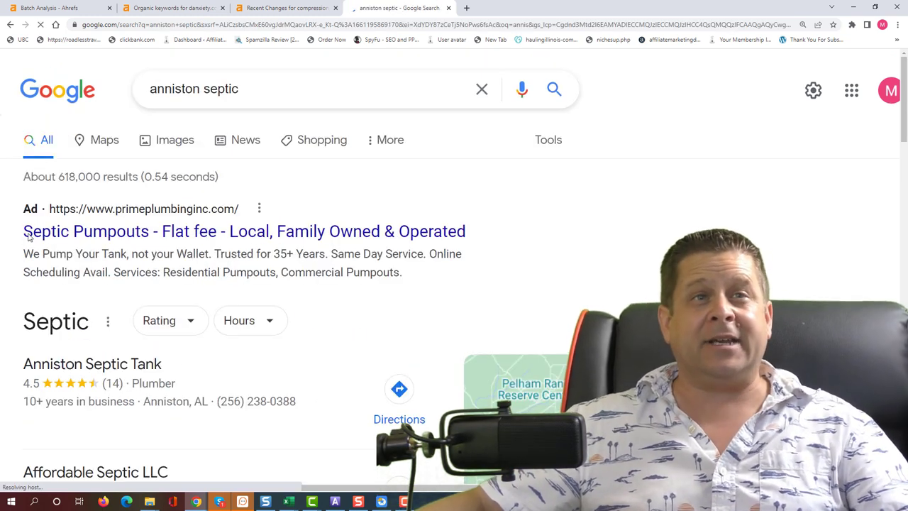
pyautogui.scroll(-3, 403, 92)
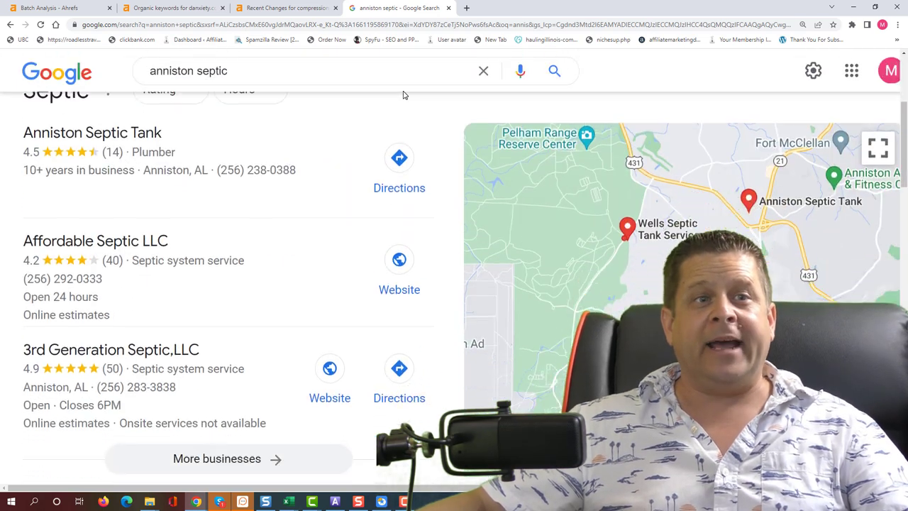
pyautogui.scroll(-3, 404, 212)
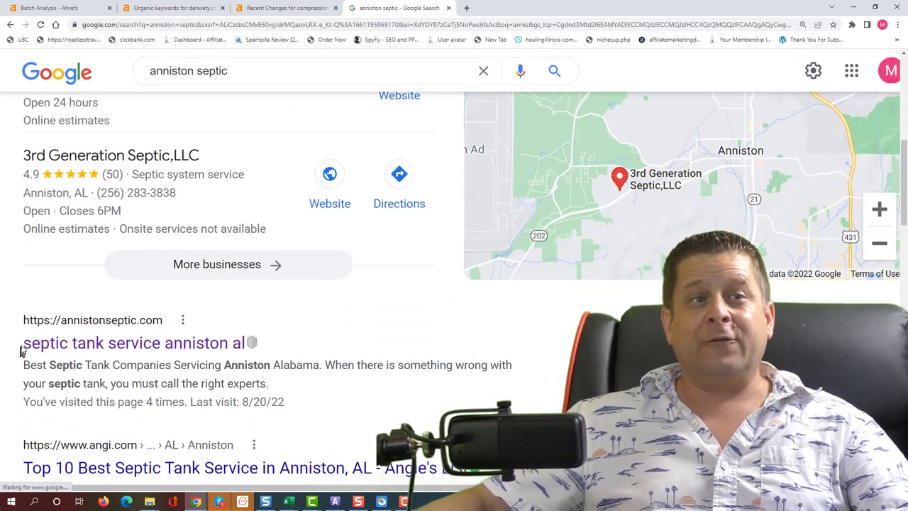
# Search Google for the listing's title, septic tank service anniston al, and check where annistonseptic.com ranks.
pyautogui.moveTo(21, 350); pyautogui.dragTo(241, 343)
pyautogui.hotkey('ctrl', 'c')
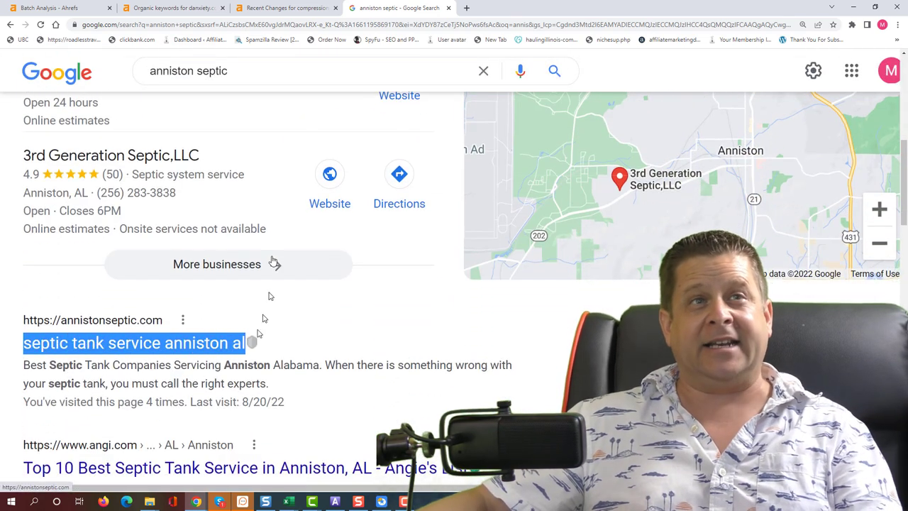
pyautogui.click(248, 74)
pyautogui.hotkey('ctrl', 'a')
pyautogui.hotkey('ctrl', 'v')
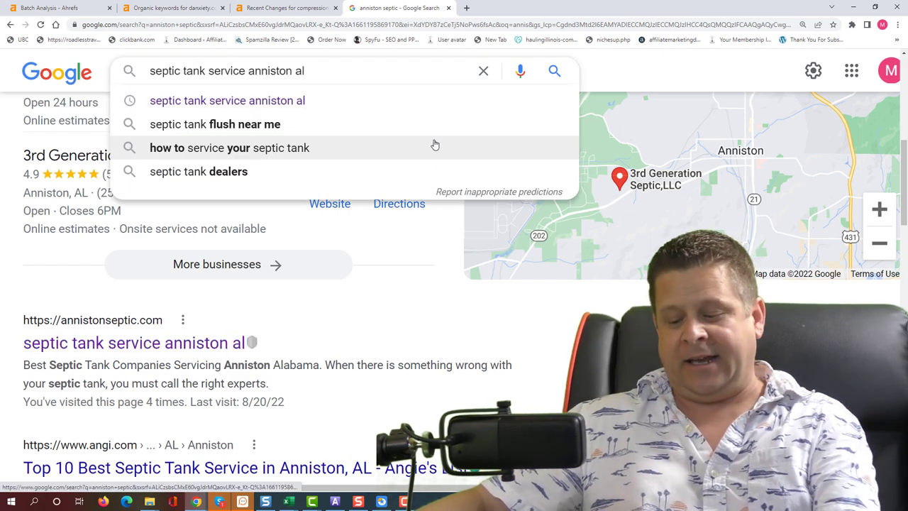
pyautogui.press('Return')
pyautogui.scroll(-9, 177, 251)
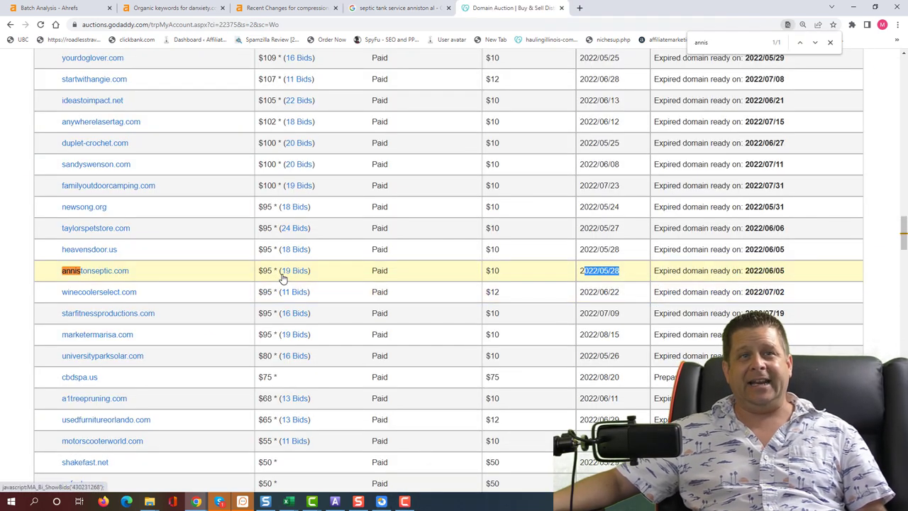
pyautogui.click(429, 4)
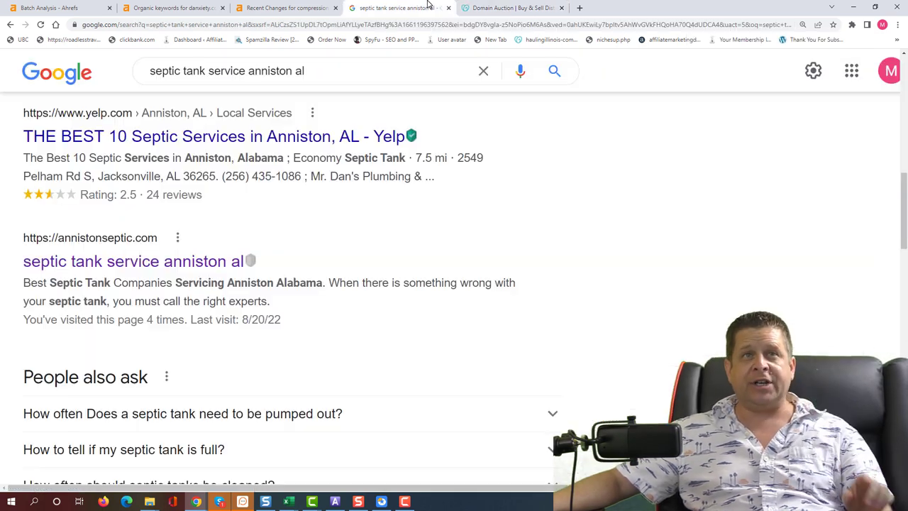
pyautogui.scroll(10, 430, 226)
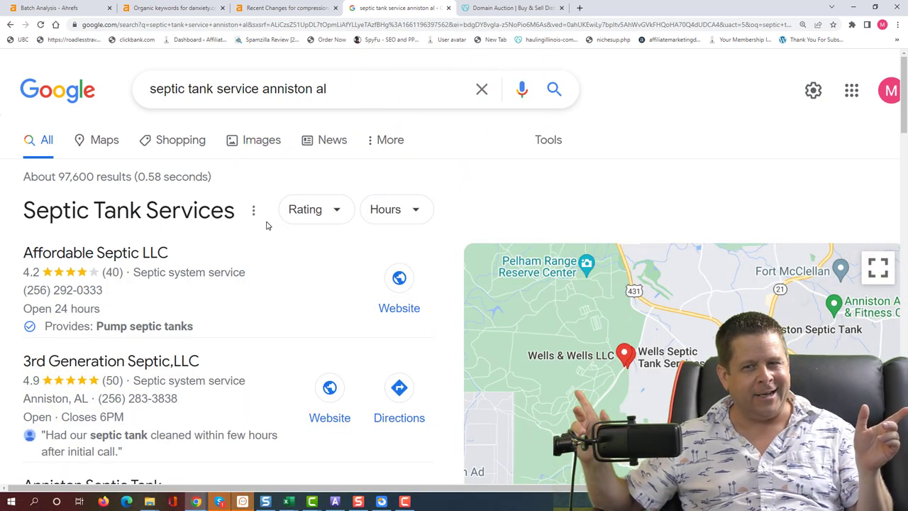
# Pick bitminerfactory.com from the GoDaddy purchased domains list and view its organic keywords in Ahrefs.
pyautogui.hotkey('ctrl', 'Tab')
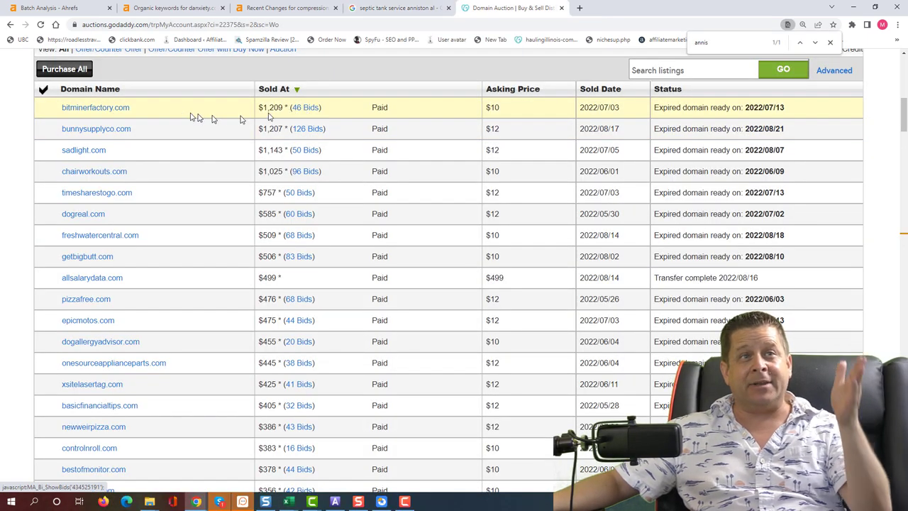
pyautogui.moveTo(173, 112); pyautogui.dragTo(93, 119)
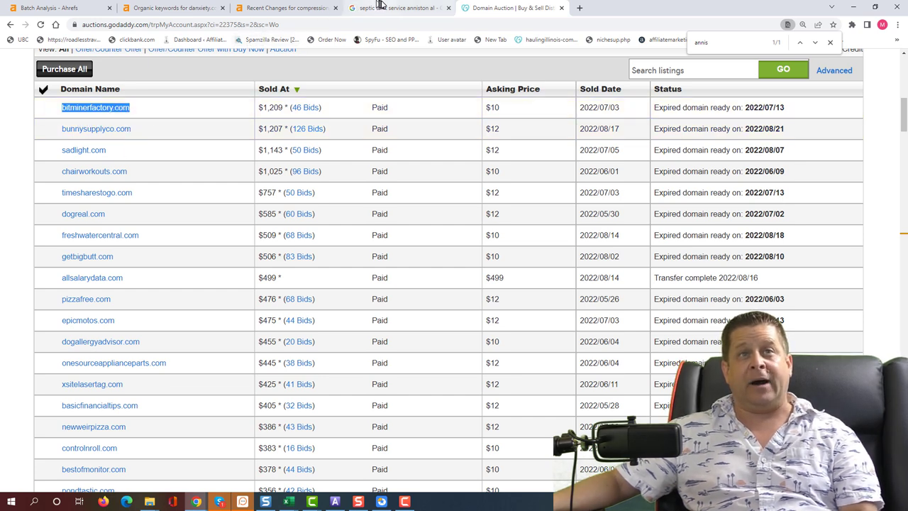
pyautogui.click(288, 8)
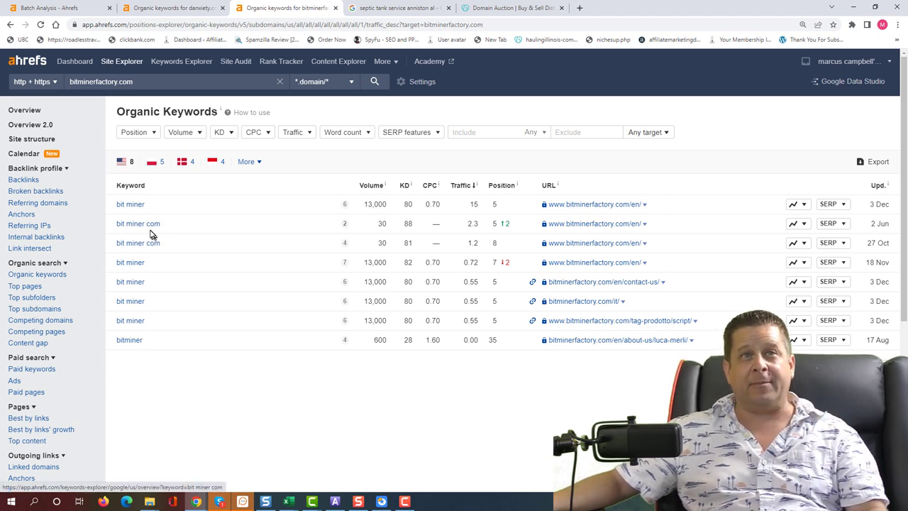
# Return to the GoDaddy domain list and check the sold date of bunnysupplyco.com.
pyautogui.hotkey('ctrl', 'Tab')
pyautogui.hotkey('ctrl', 'Tab')
pyautogui.moveTo(627, 130); pyautogui.dragTo(580, 131)
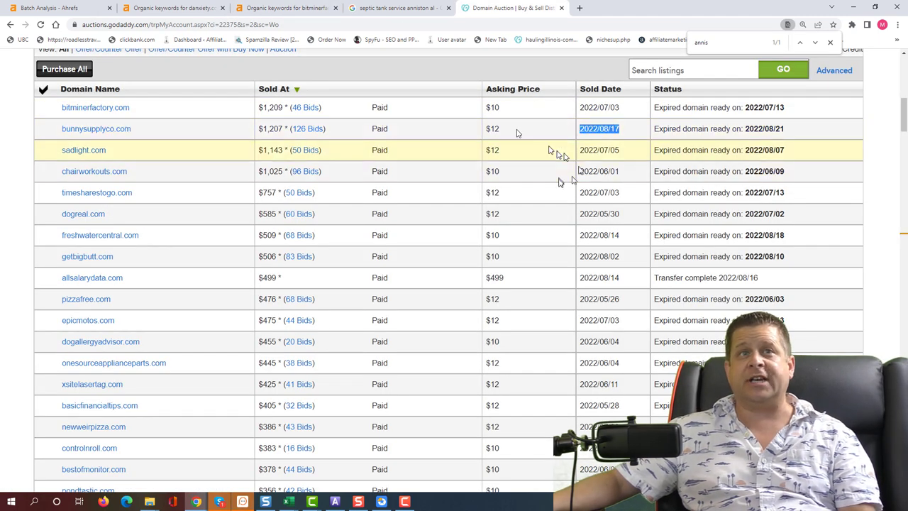
# Look up bunnysupplyco.com in Ahrefs Site Explorer and review its organic keywords.
pyautogui.click(284, 8)
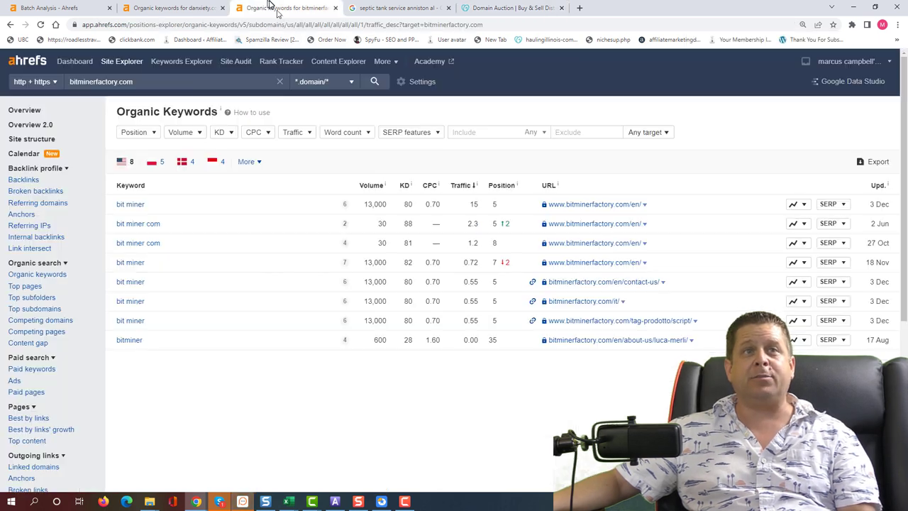
pyautogui.click(233, 81)
pyautogui.hotkey('ctrl', 'a')
pyautogui.hotkey('ctrl', 'v')
pyautogui.click(374, 81)
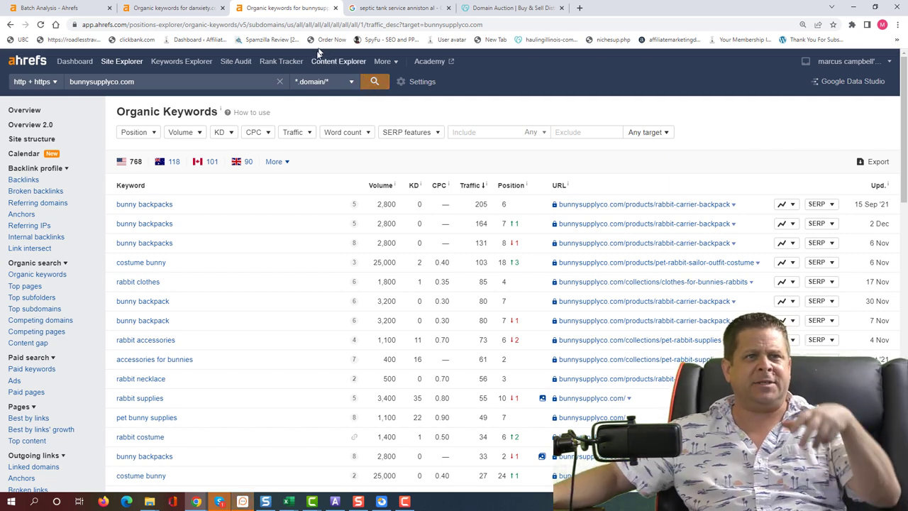
pyautogui.scroll(-1, 234, 344)
pyautogui.scroll(-1, 234, 343)
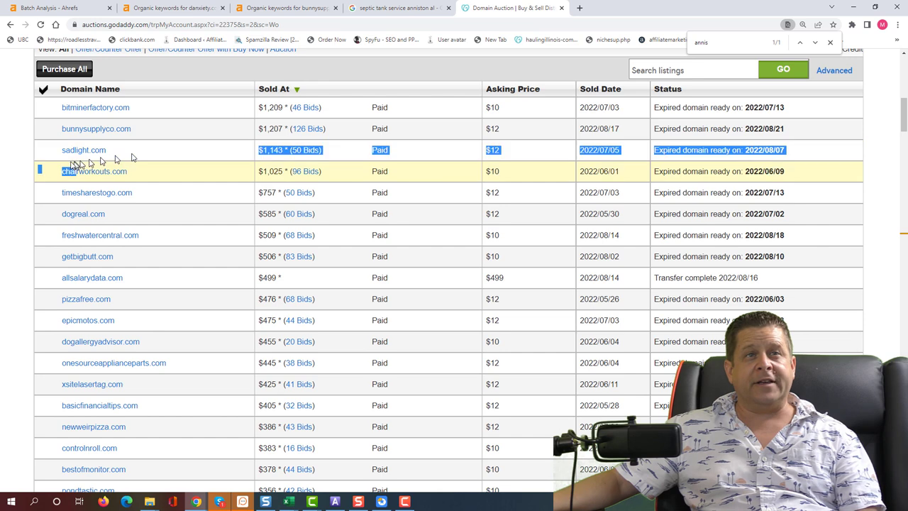
# Highlight sadlight.com in the GoDaddy list, and search Google for chair workouts to find the chairworkouts.com listing.
pyautogui.moveTo(117, 159); pyautogui.dragTo(51, 164)
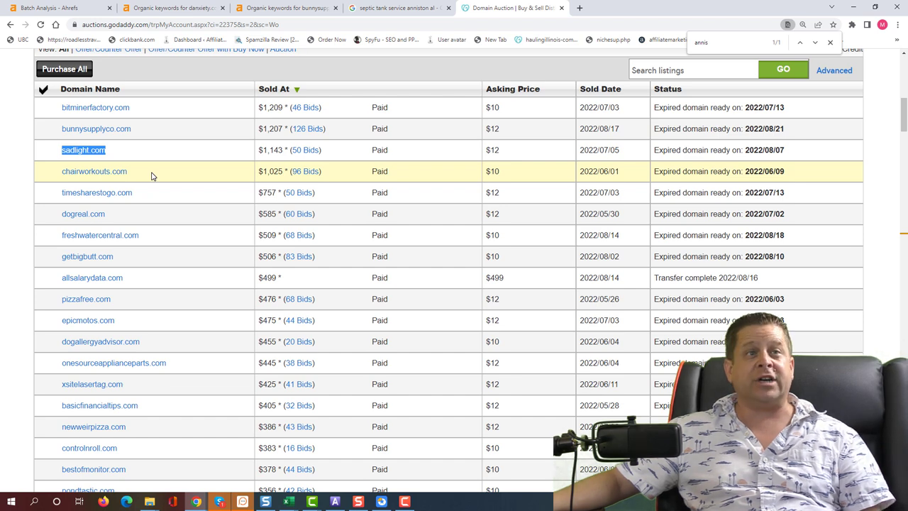
pyautogui.click(408, 7)
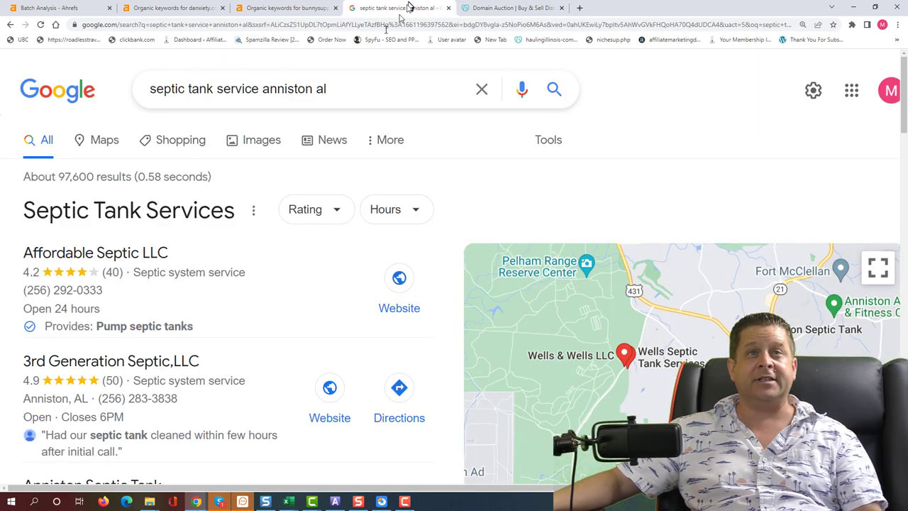
pyautogui.tripleClick(341, 84)
pyautogui.write('chair')
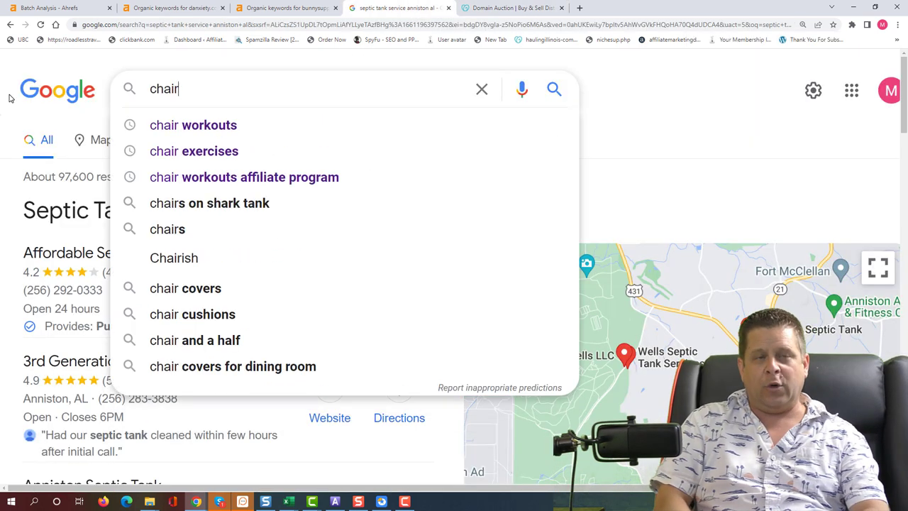
pyautogui.press('Down')
pyautogui.press('Return')
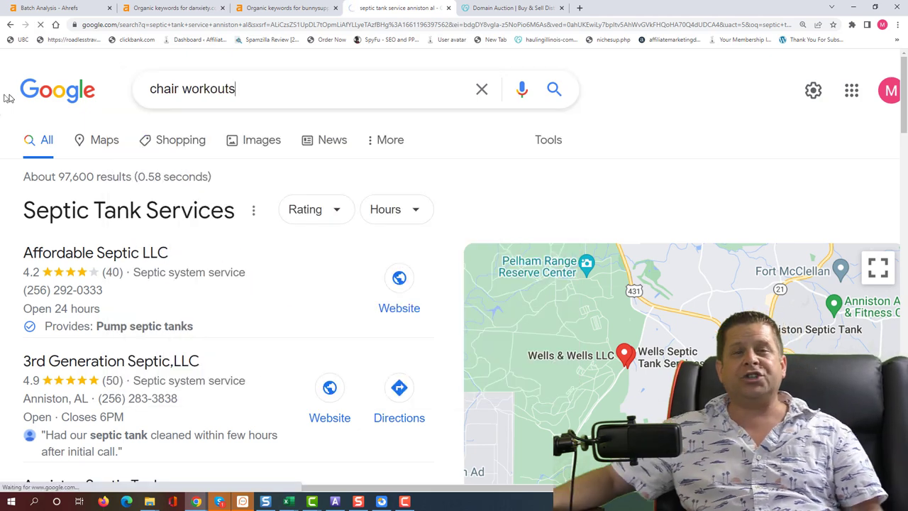
pyautogui.scroll(-10, 324, 162)
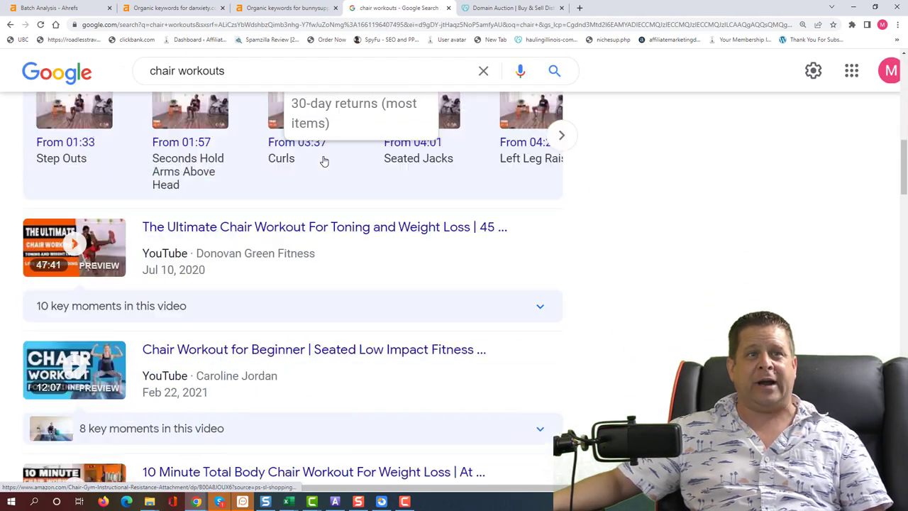
pyautogui.scroll(-10, 324, 162)
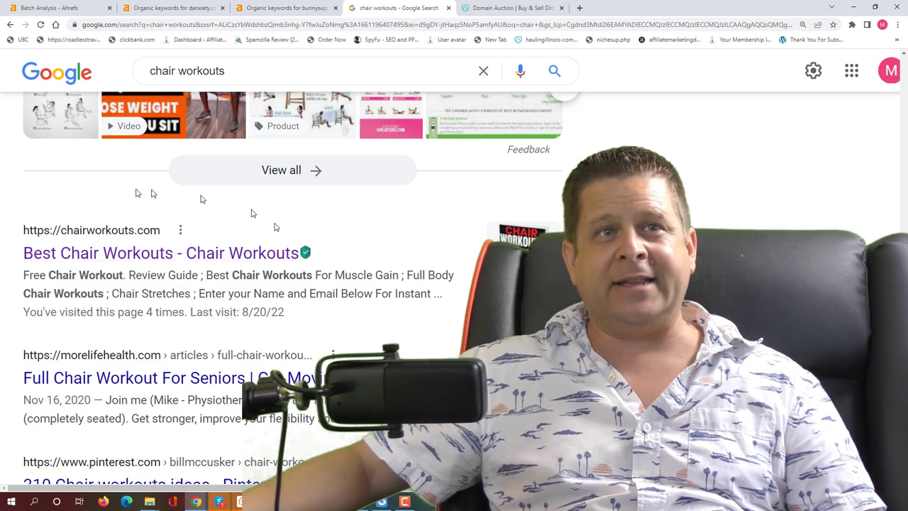
# Pick allsalarydata.com from the GoDaddy list and review its organic keywords in Ahrefs.
pyautogui.hotkey('ctrl', 'Tab')
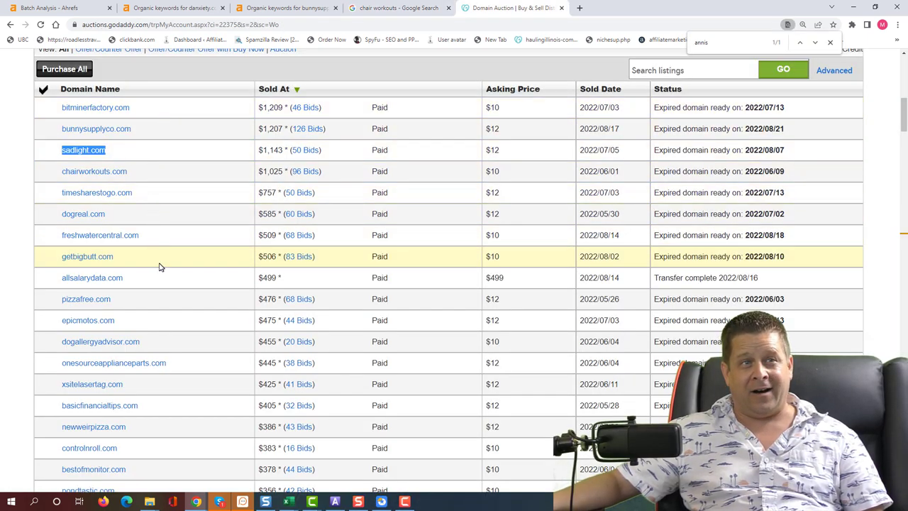
pyautogui.moveTo(149, 281); pyautogui.dragTo(60, 279)
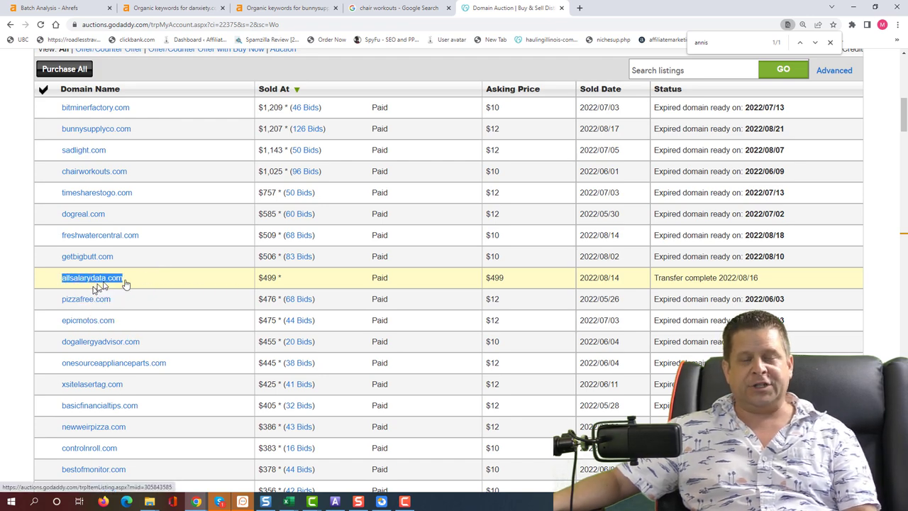
pyautogui.click(305, 9)
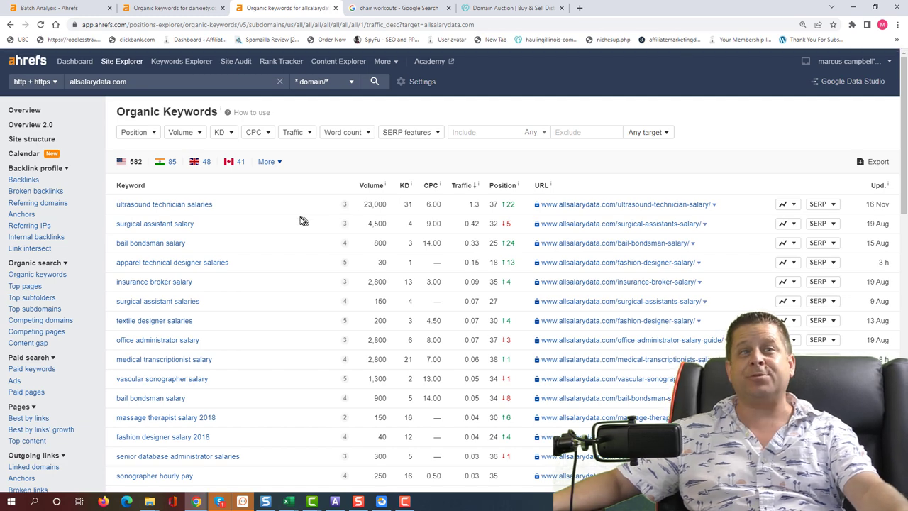
pyautogui.scroll(-4, 479, 186)
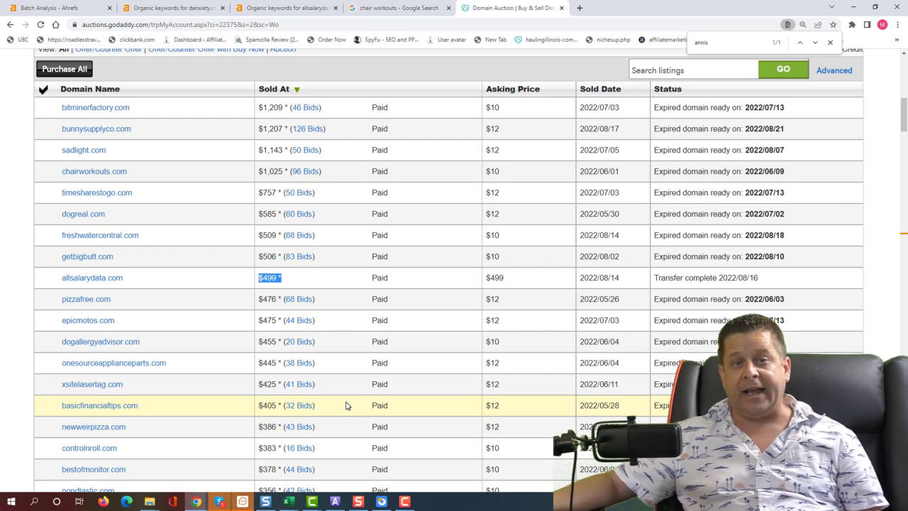
# Open domaintoolbar.com in a new browser tab.
pyautogui.click(580, 7)
pyautogui.write('domaintool')
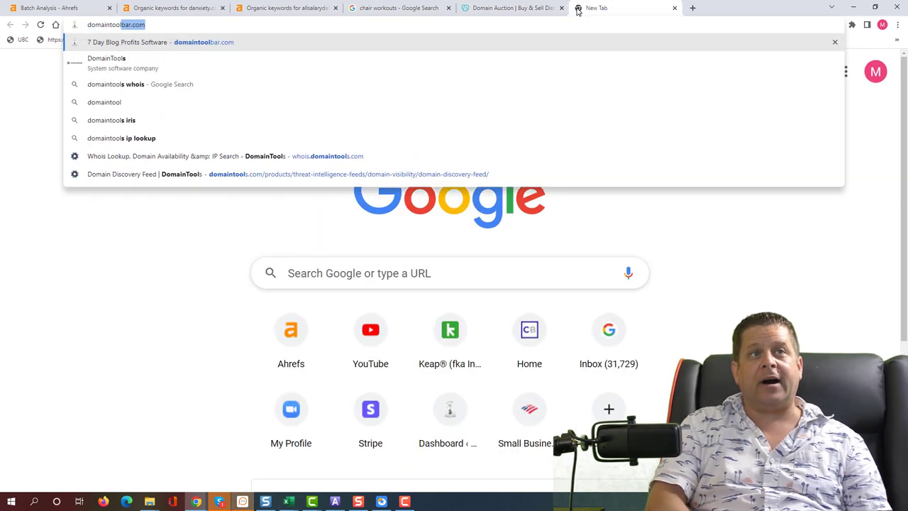
pyautogui.press('Return')
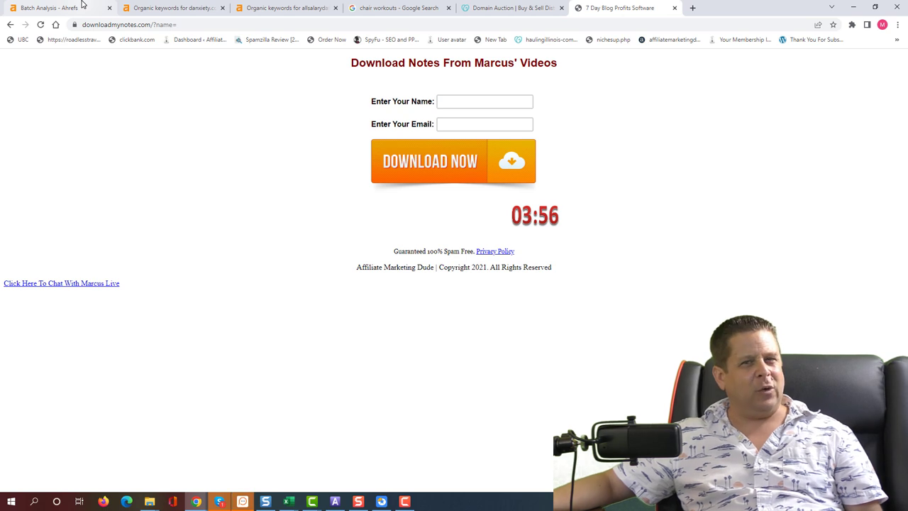
pyautogui.moveTo(82, 4)
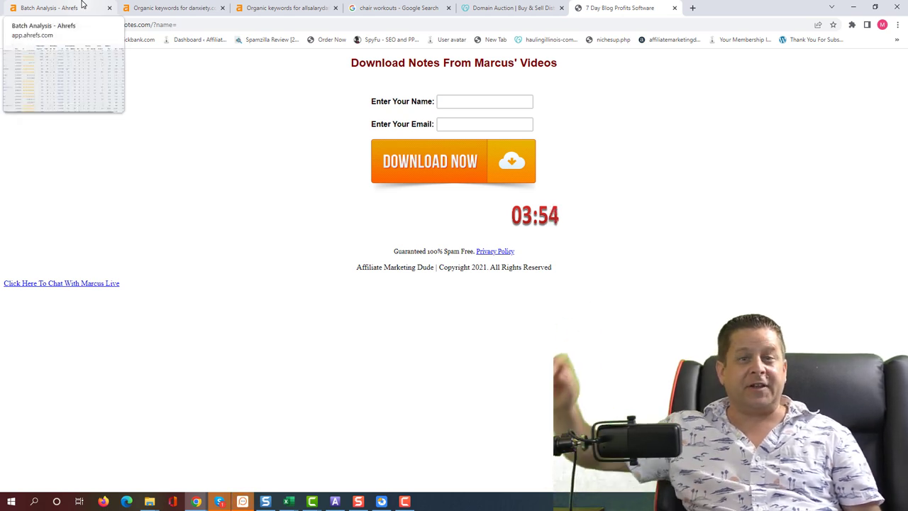